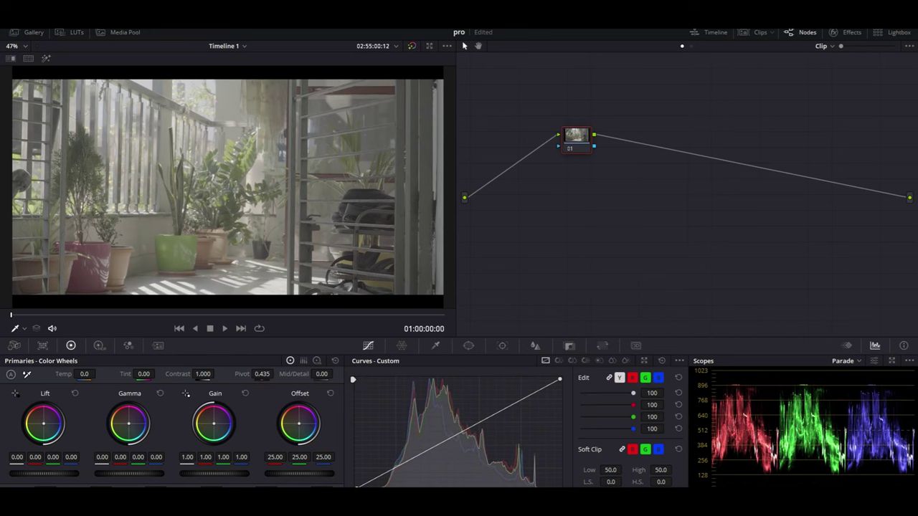
Nudge node 01 left, give it a first 'ut' label, and briefly check the effects library.
drag(575, 136, 547, 134)
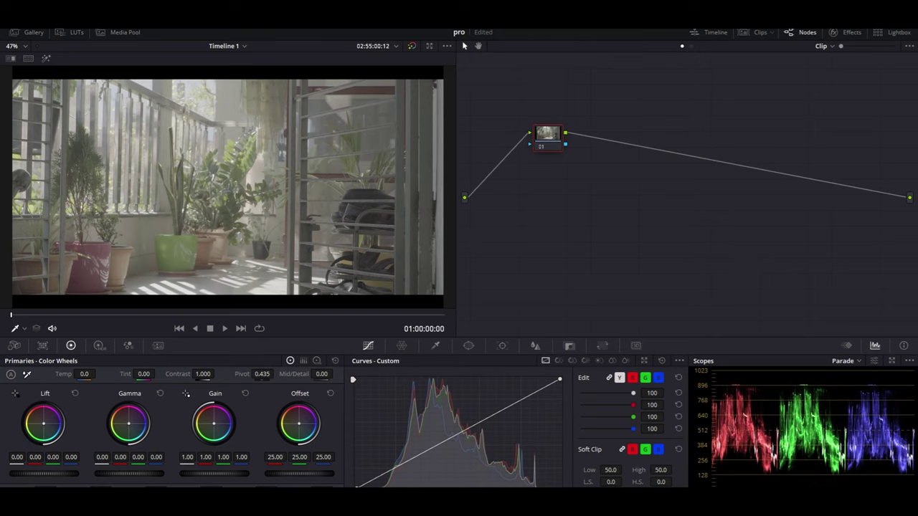
right_click(545, 132)
click(563, 150)
text(ut)
key(Return)
click(846, 32)
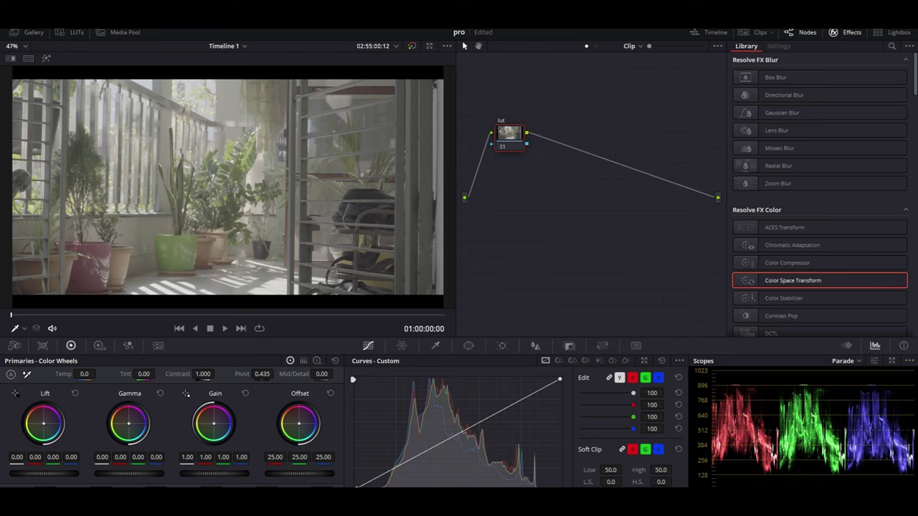
click(833, 32)
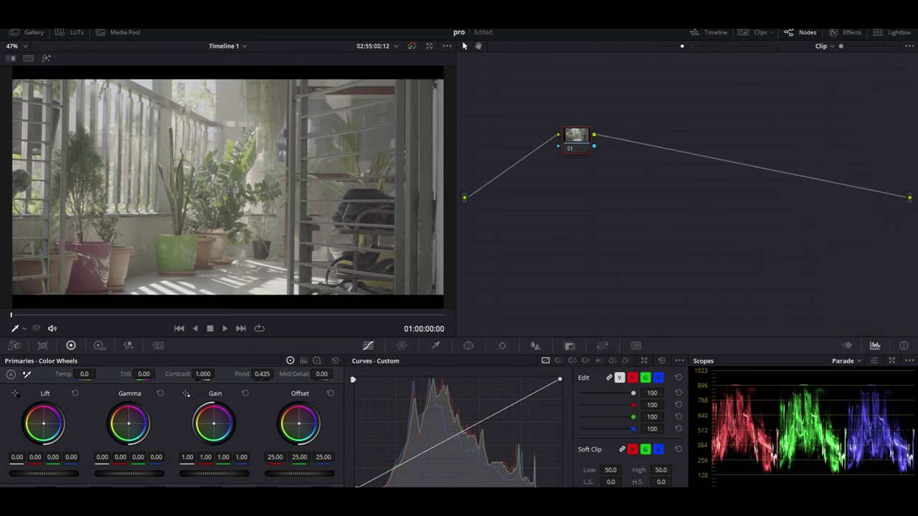
Relabel node 01 as CST and apply Color Space Transform to it.
drag(577, 136, 534, 127)
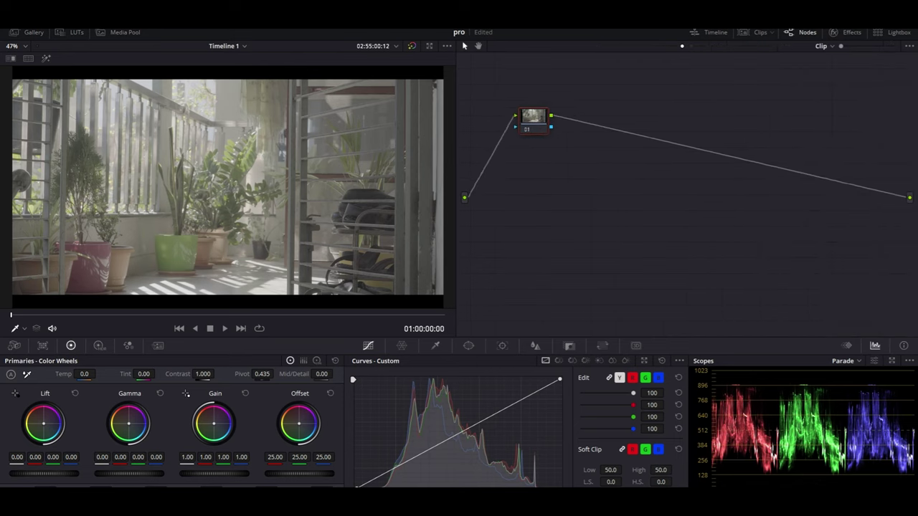
right_click(535, 126)
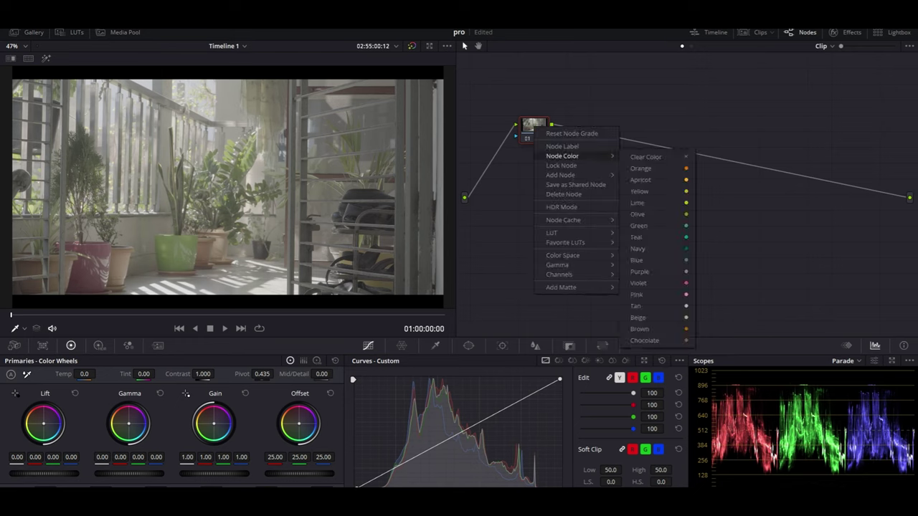
click(564, 145)
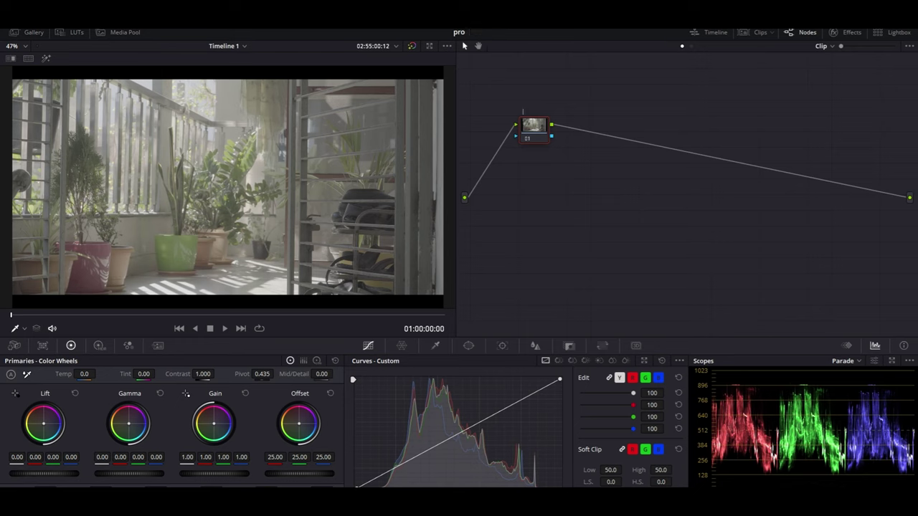
text(CST)
key(Return)
click(834, 33)
drag(789, 281, 495, 125)
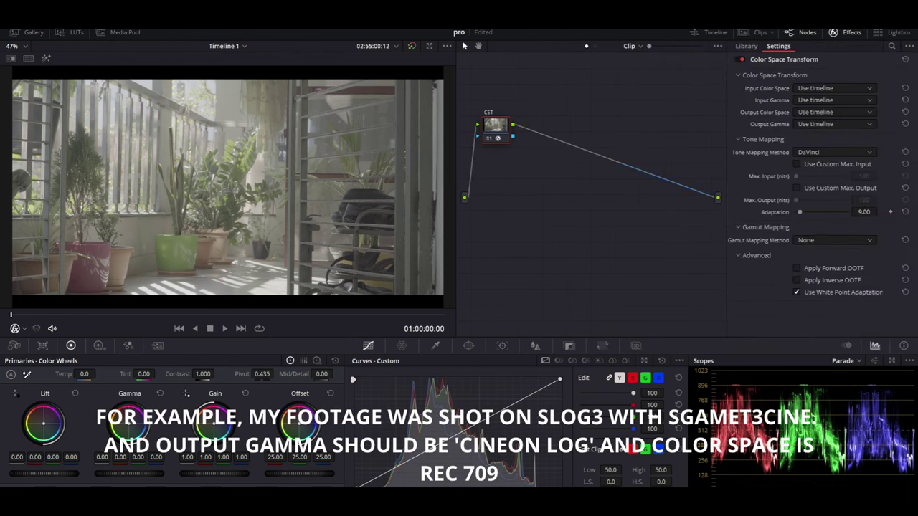
Set the Color Space Transform's input color space to Sony S-Gamut3.Cine.
click(833, 33)
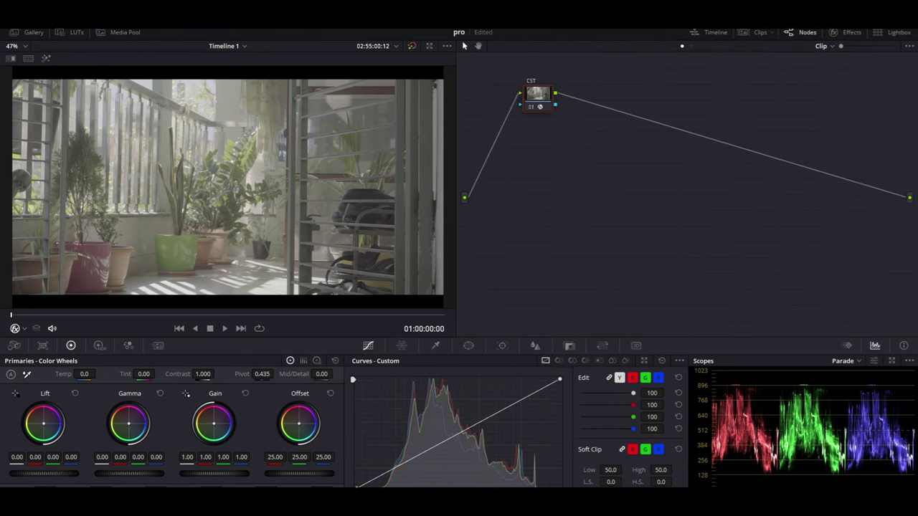
click(833, 33)
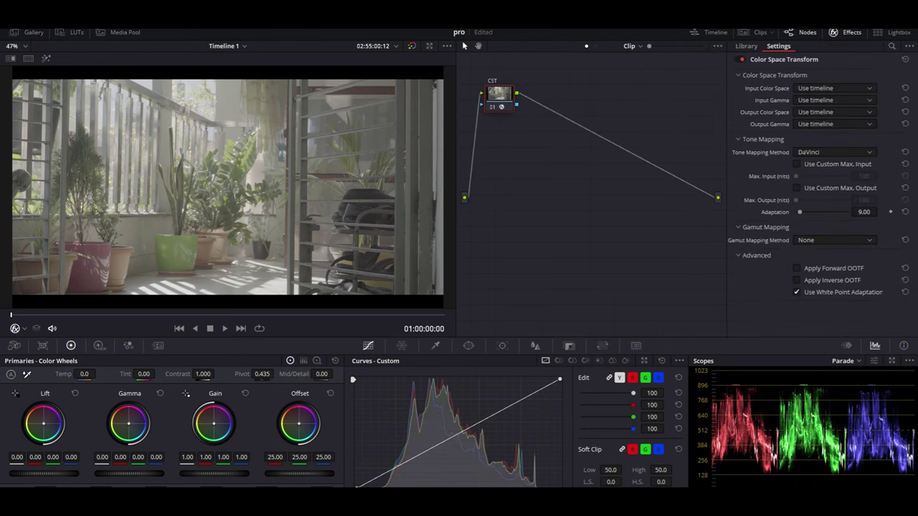
click(833, 88)
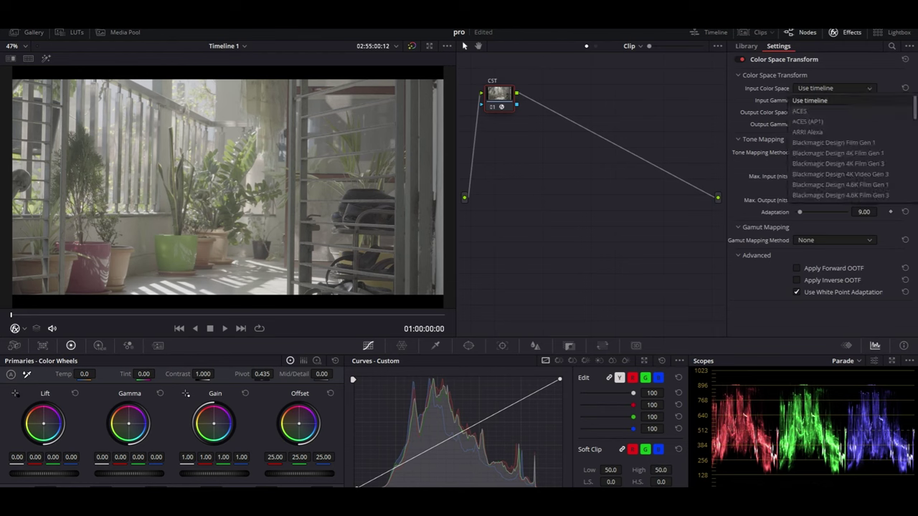
scroll(846, 147, down, 2)
scroll(846, 147, down, 2)
scroll(846, 147, down, 2)
scroll(846, 147, down, 2)
scroll(846, 147, down, 2)
scroll(846, 147, down, 2)
scroll(846, 147, down, 2)
scroll(825, 153, down, 2)
scroll(824, 153, down, 2)
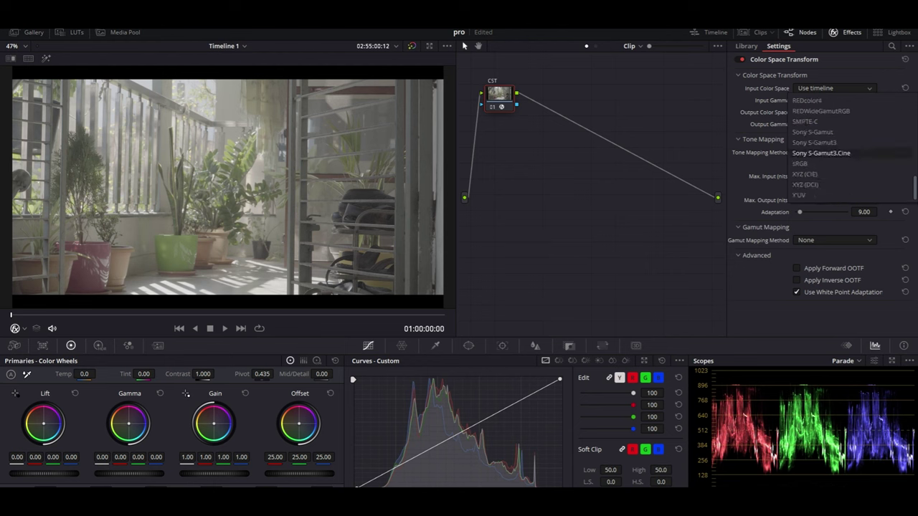
click(821, 152)
Set the input gamma to Sony S-Log3.
click(834, 99)
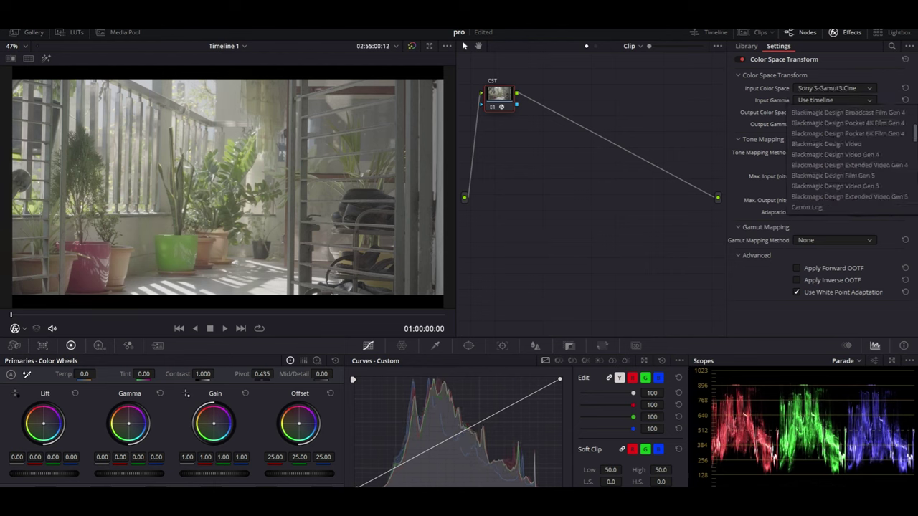
scroll(824, 159, down, 2)
scroll(846, 159, down, 3)
scroll(824, 159, down, 3)
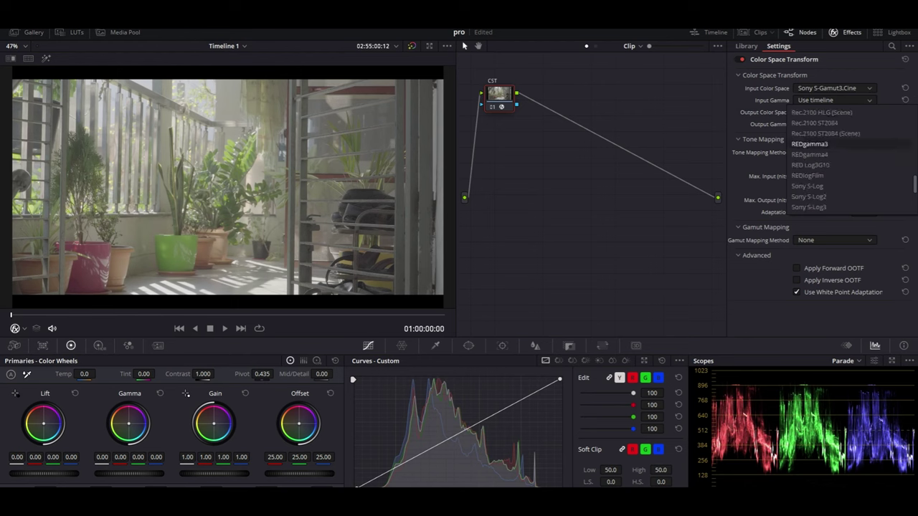
click(809, 208)
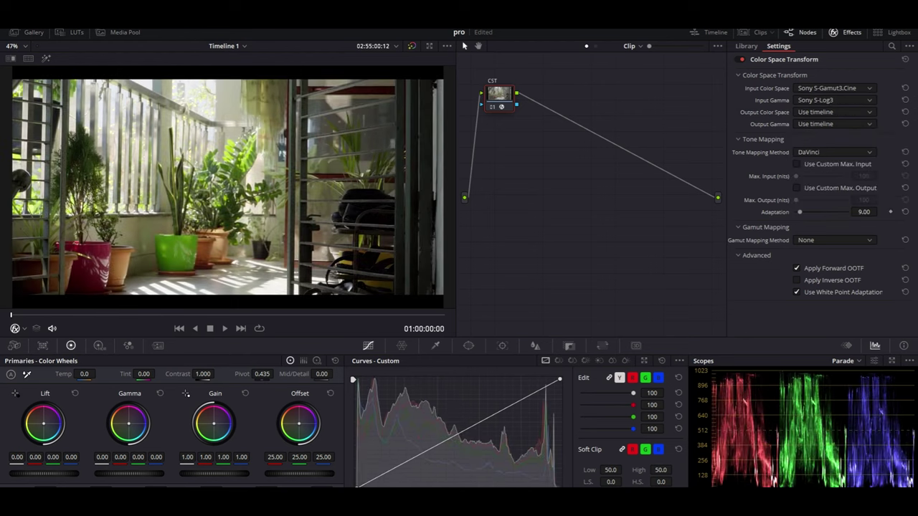
Set the CST output color space to Rec.709.
click(834, 112)
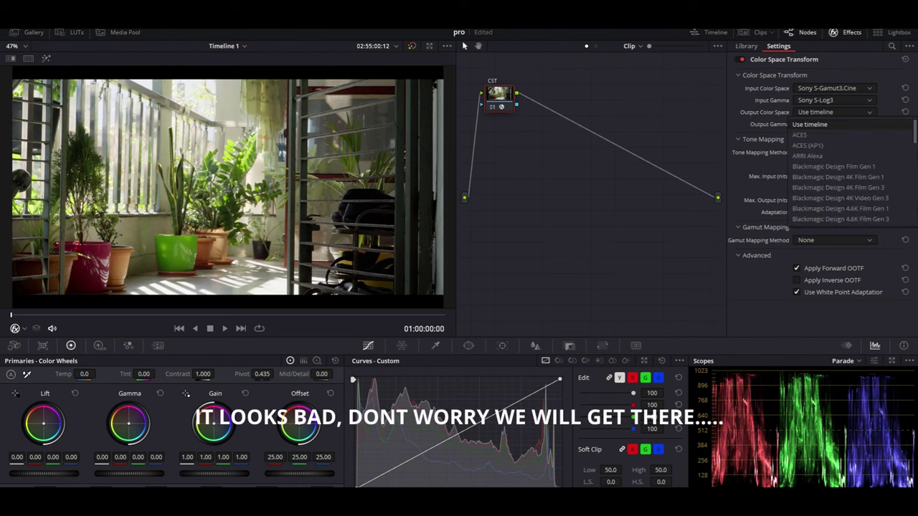
scroll(817, 172, down, 3)
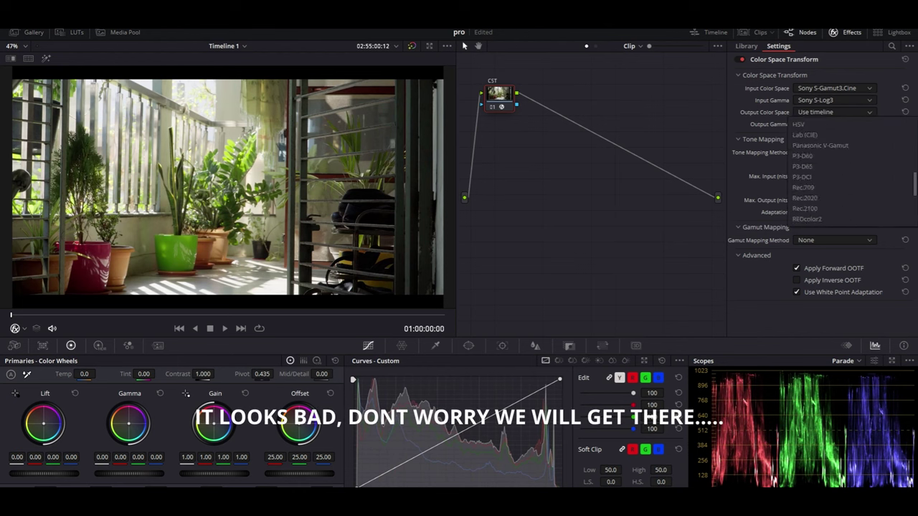
click(803, 156)
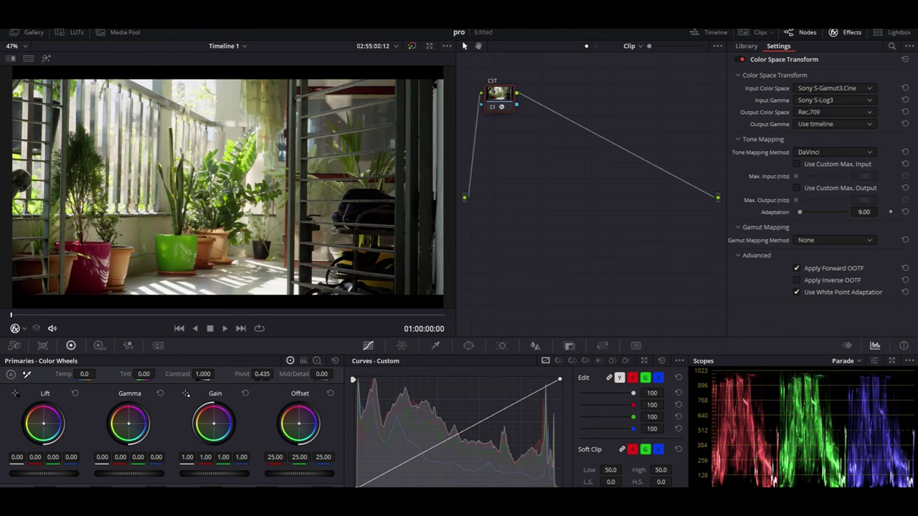
Set the output gamma to Cineon Film Log and close the effect settings.
click(834, 124)
scroll(850, 182, up, 3)
scroll(850, 183, up, 3)
scroll(850, 183, up, 2)
scroll(849, 183, down, 3)
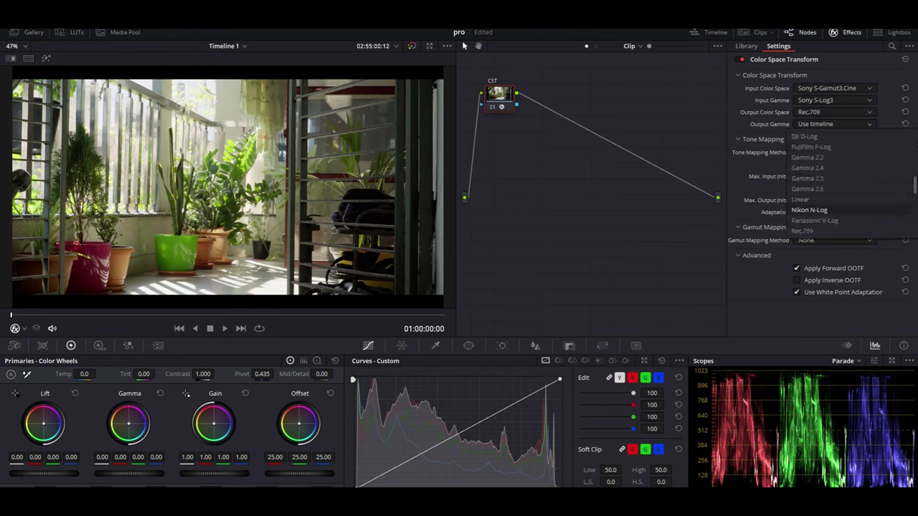
scroll(850, 182, down, 2)
scroll(850, 183, down, 2)
scroll(850, 183, down, 2)
scroll(849, 183, down, 2)
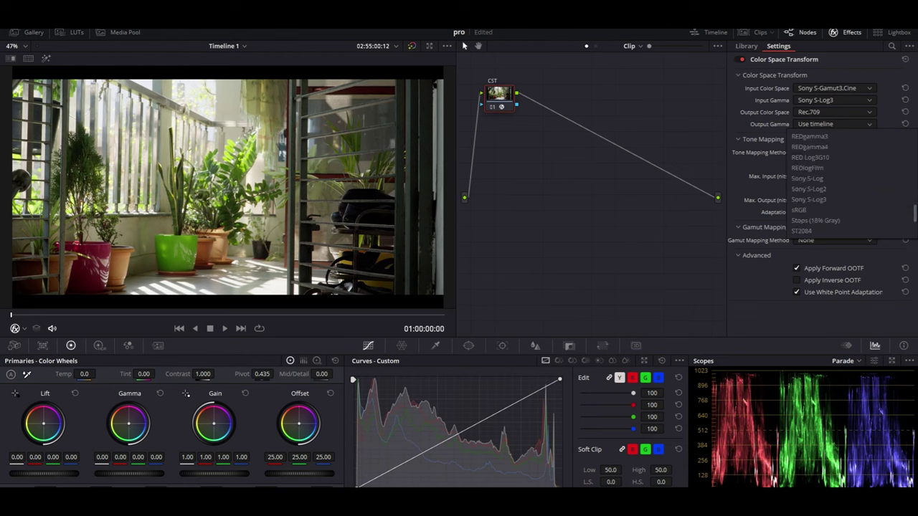
scroll(849, 183, up, 2)
scroll(849, 183, up, 2)
scroll(850, 183, up, 2)
scroll(849, 183, up, 2)
scroll(849, 182, up, 2)
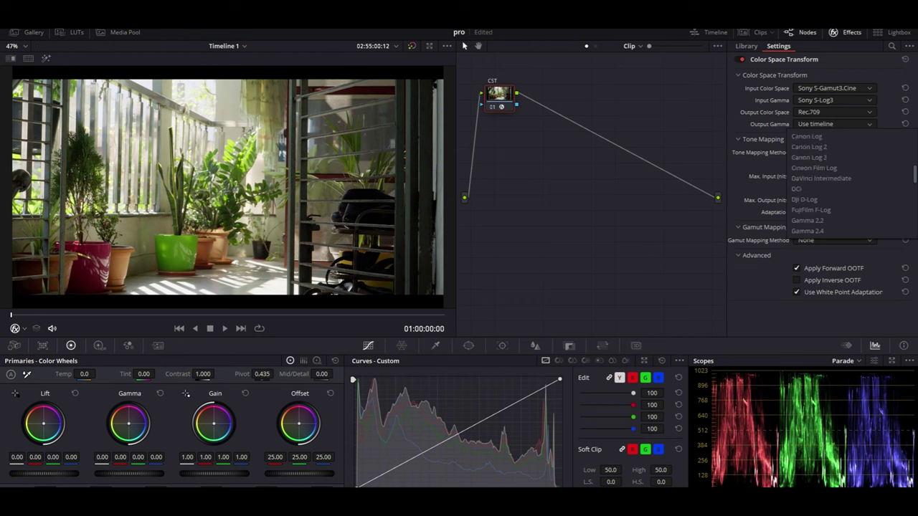
scroll(817, 210, up, 3)
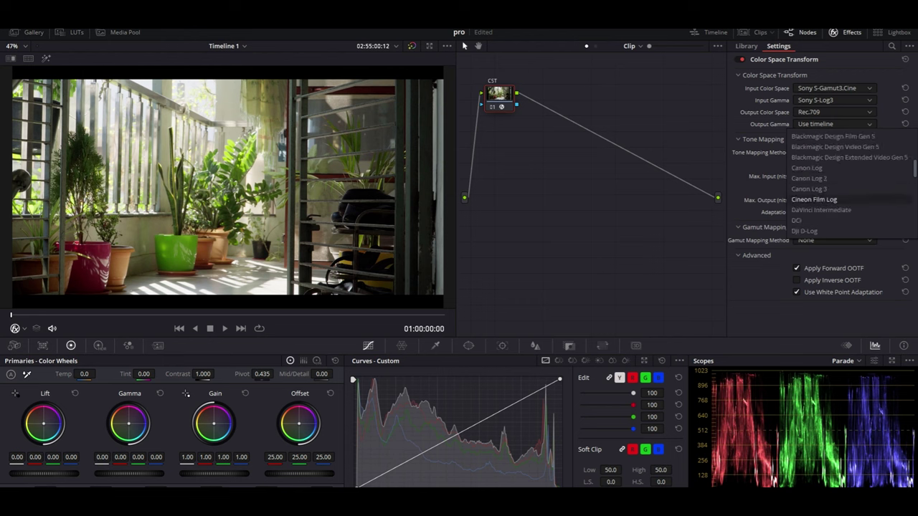
click(814, 200)
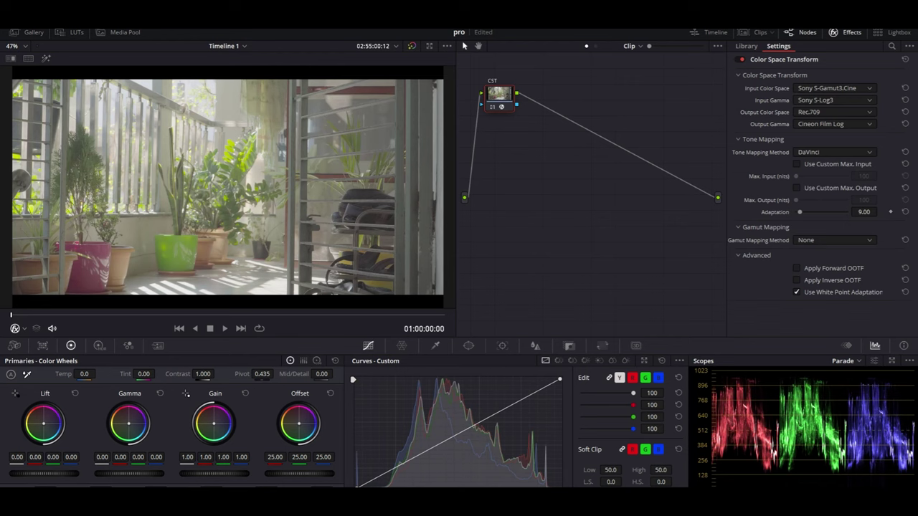
click(843, 32)
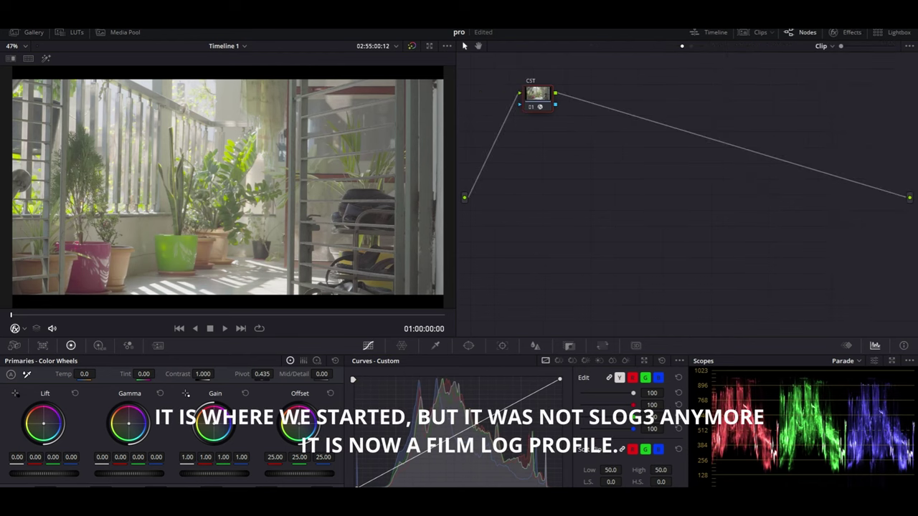
Add serial node 02, then give CST the Rec709 Fujifilm 3513DI D65 film-look LUT.
key(alt+s)
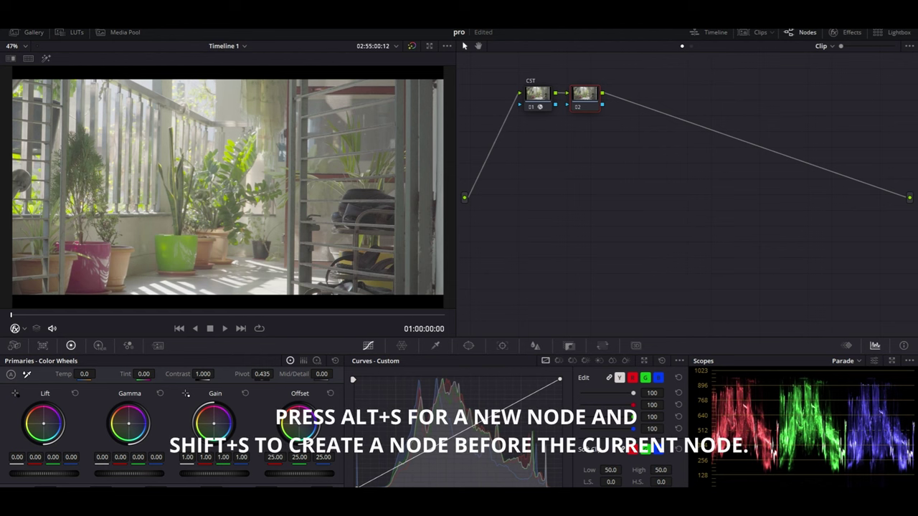
click(538, 93)
right_click(538, 94)
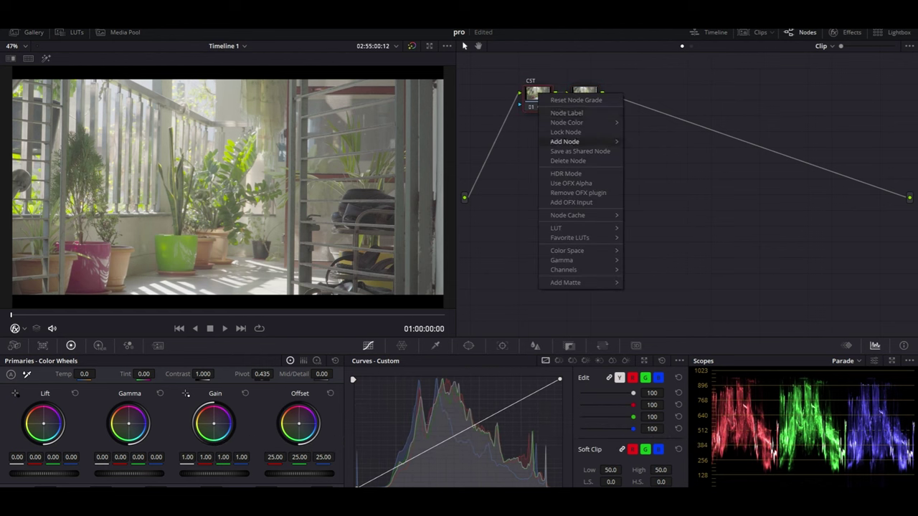
mouse_move(567, 227)
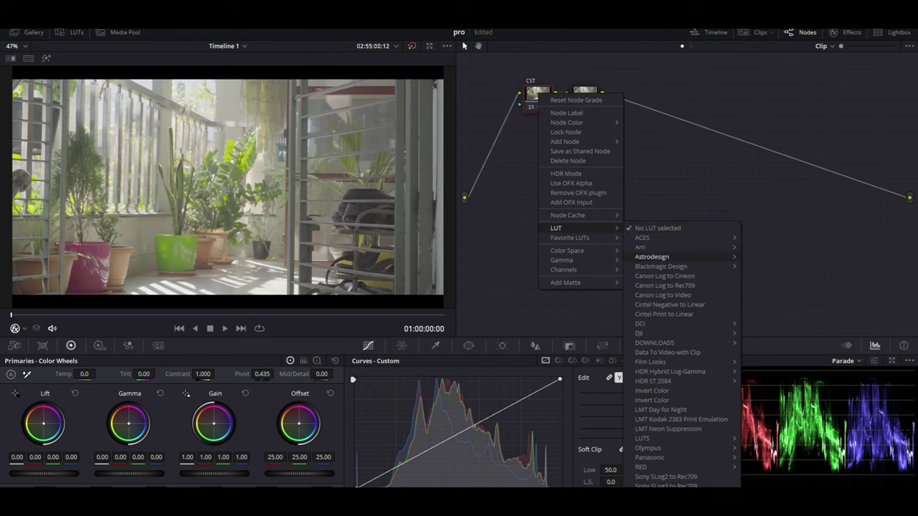
mouse_move(670, 371)
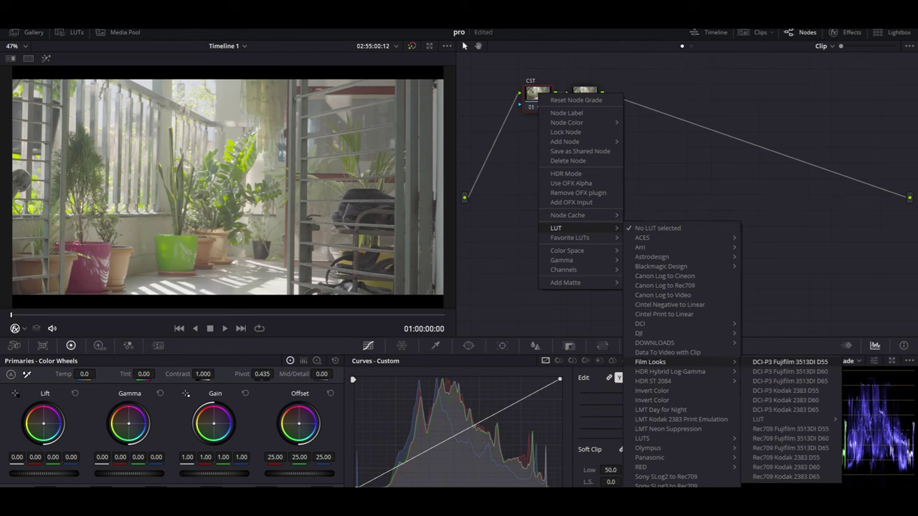
click(790, 447)
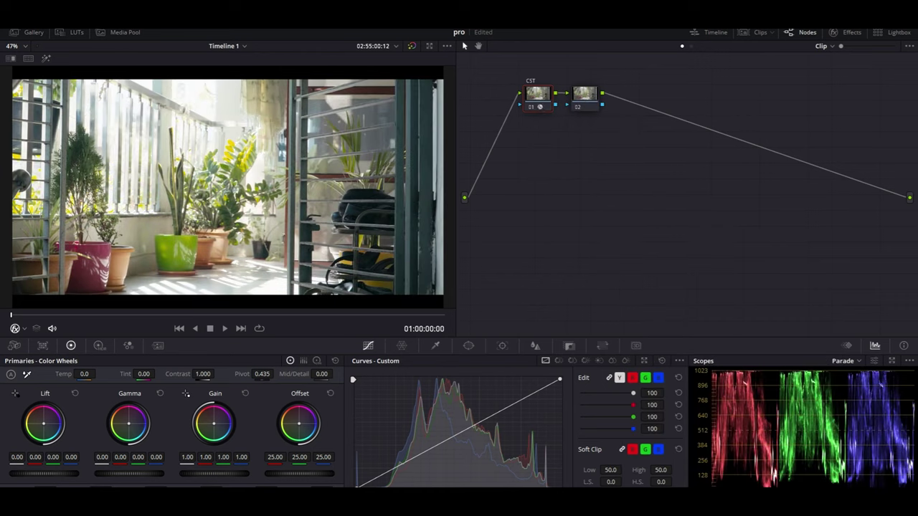
Try gain, lift and gamma tweaks on node 02, then delete that node.
click(584, 96)
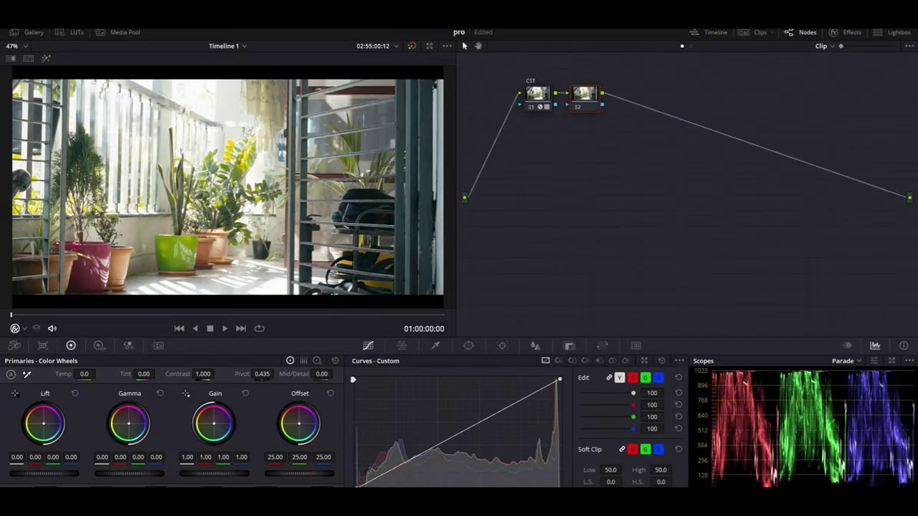
drag(584, 97, 578, 131)
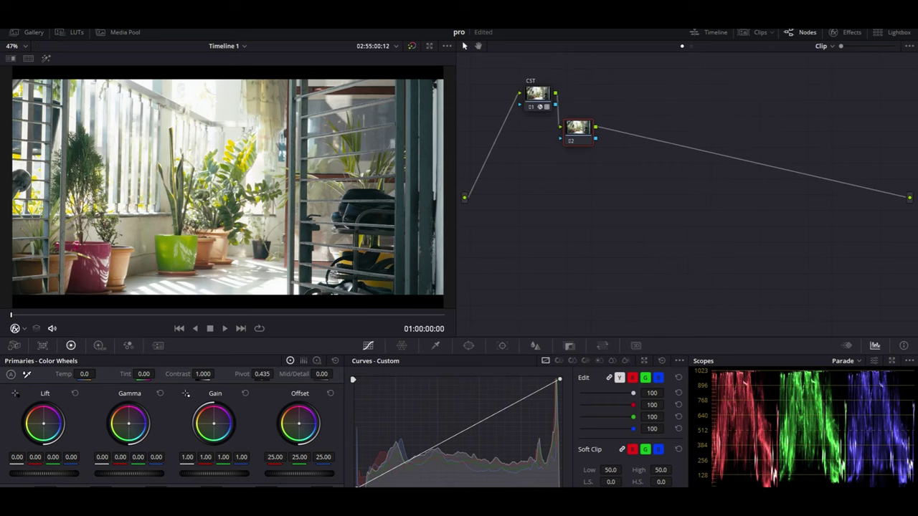
drag(214, 473, 193, 473)
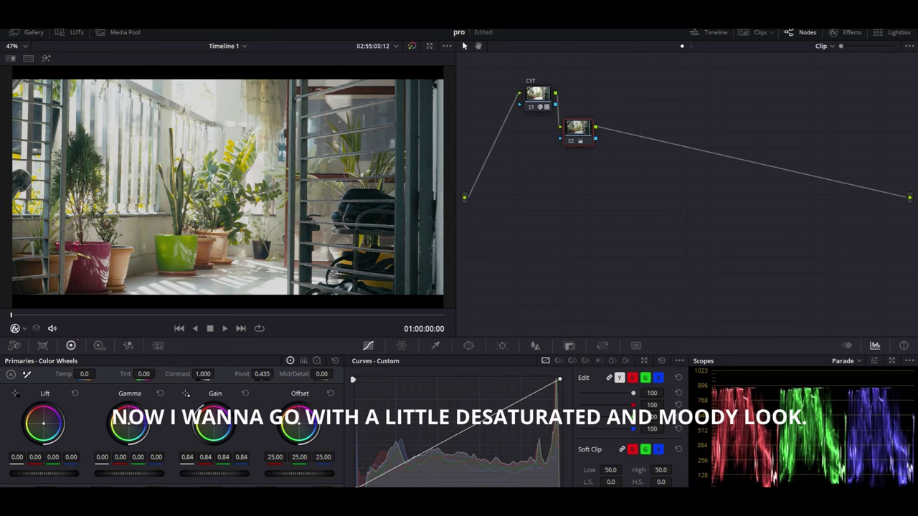
drag(193, 473, 204, 473)
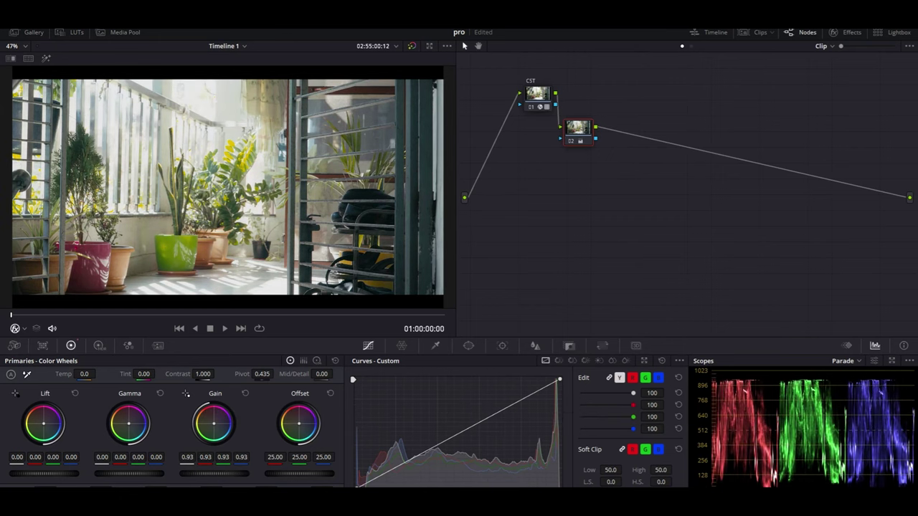
drag(44, 473, 34, 473)
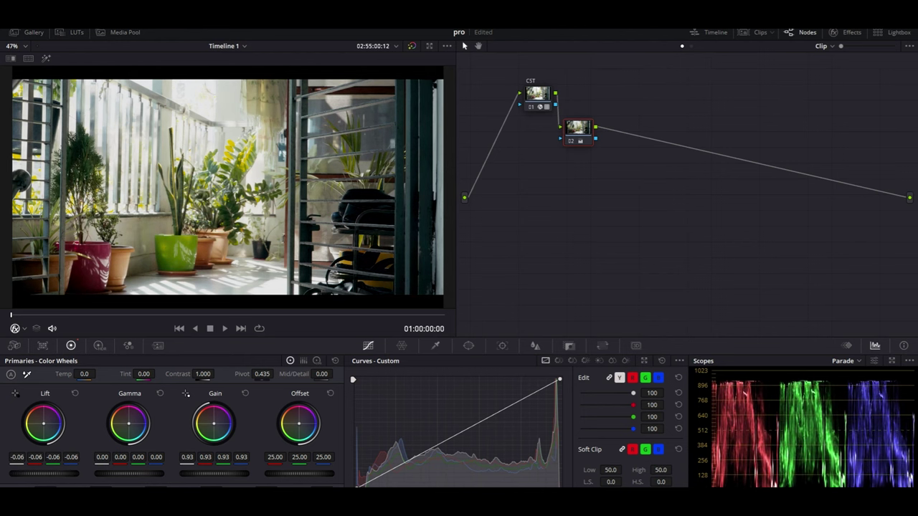
drag(129, 473, 133, 473)
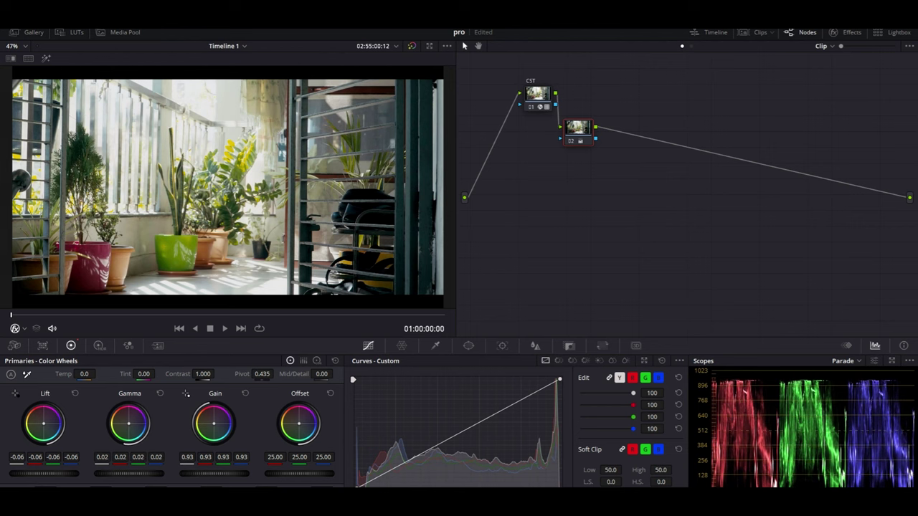
drag(213, 473, 203, 474)
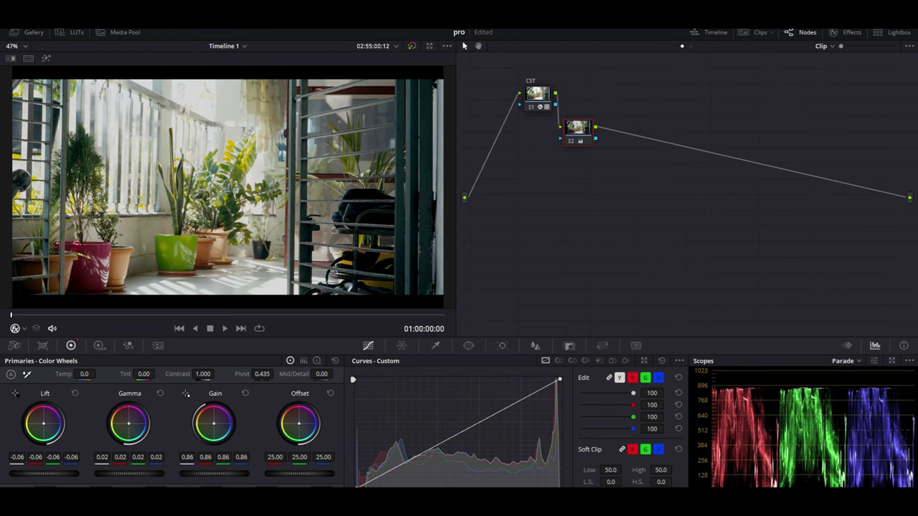
key(Delete)
Add a fresh node 02 below CST with Lift and Gamma -0.02 and Gain 0.98.
key(alt+s)
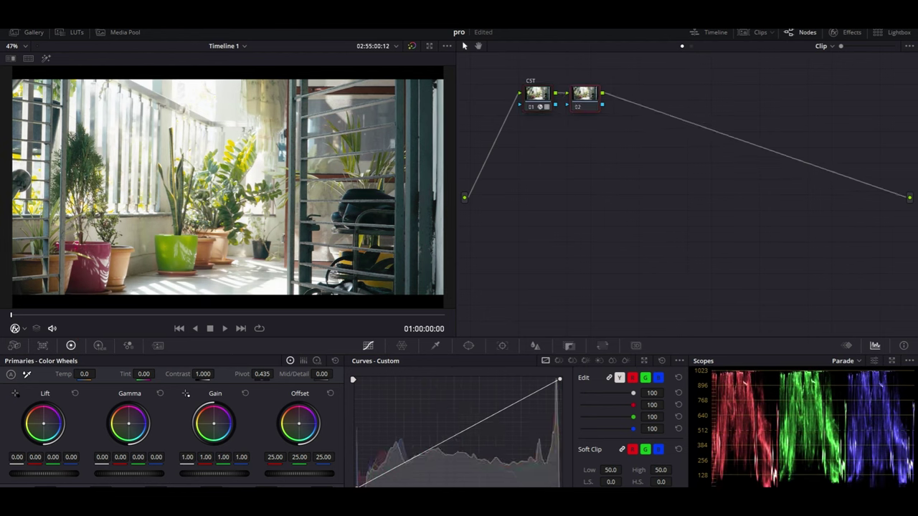
click(537, 93)
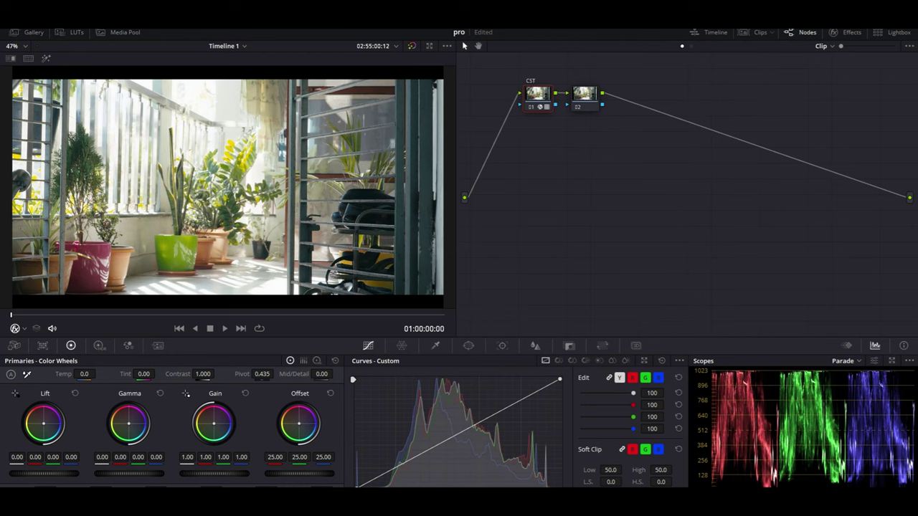
drag(214, 473, 192, 474)
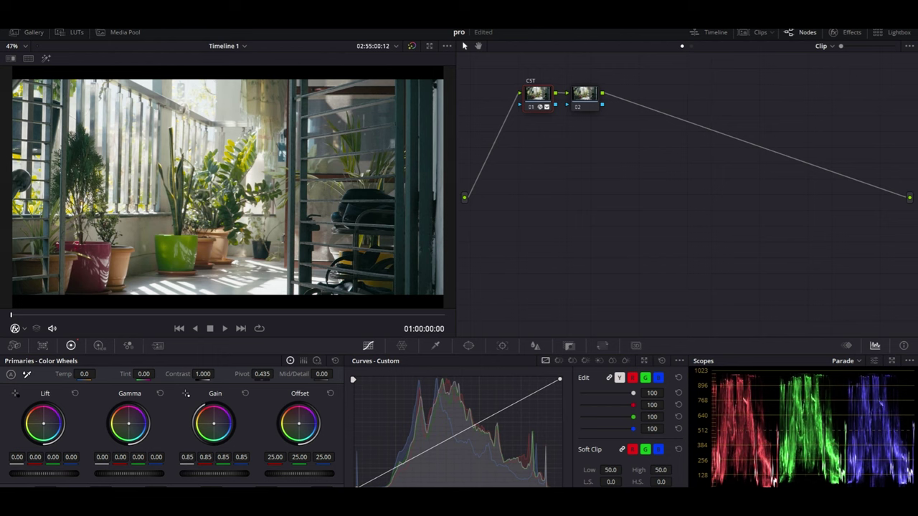
click(585, 95)
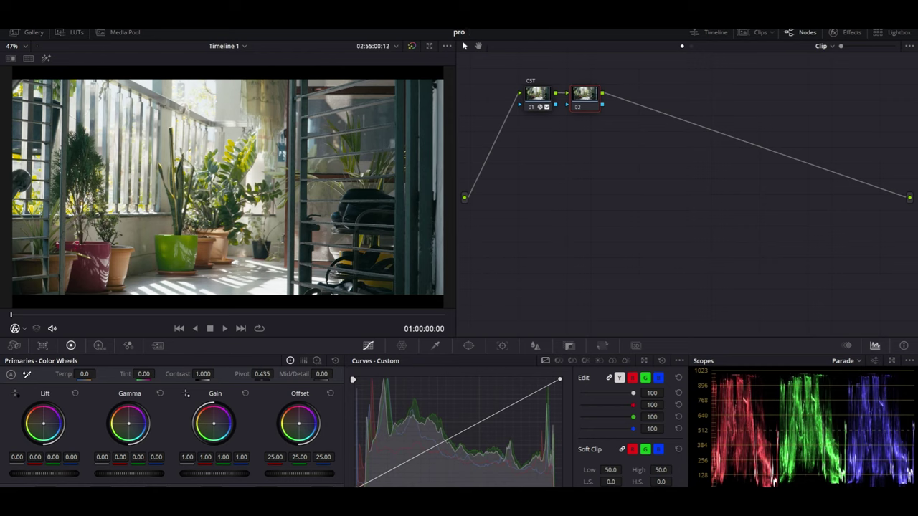
drag(585, 94, 574, 141)
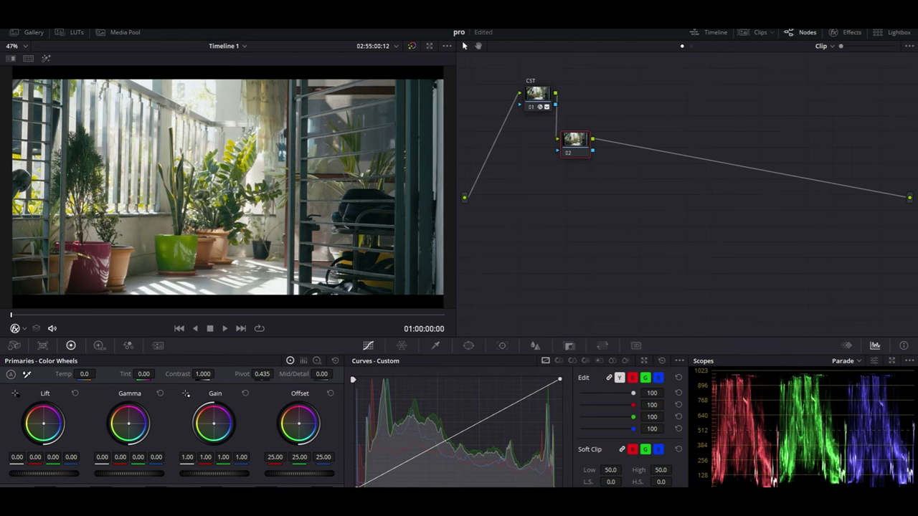
drag(43, 474, 36, 473)
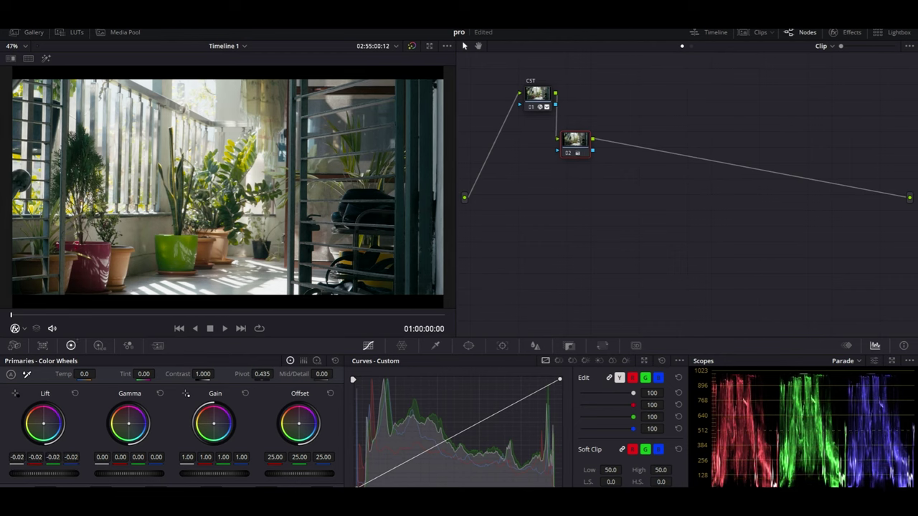
drag(129, 473, 123, 473)
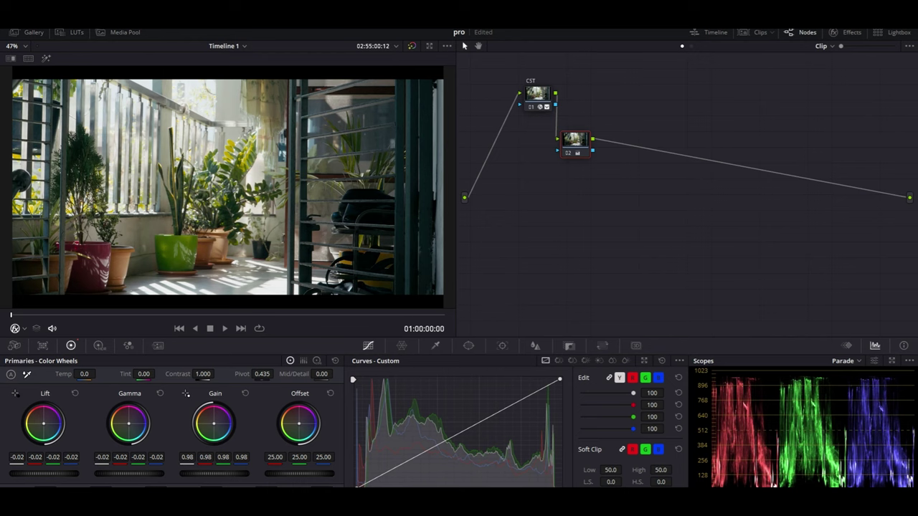
Label node 02 EXPOSURE.
right_click(579, 142)
mouse_move(606, 168)
key(Escape)
text(XPOSURE)
key(Return)
Add node 03 below EXPOSURE and white-balance the clip to Temp 27.4, Tint 5.54.
key(alt+s)
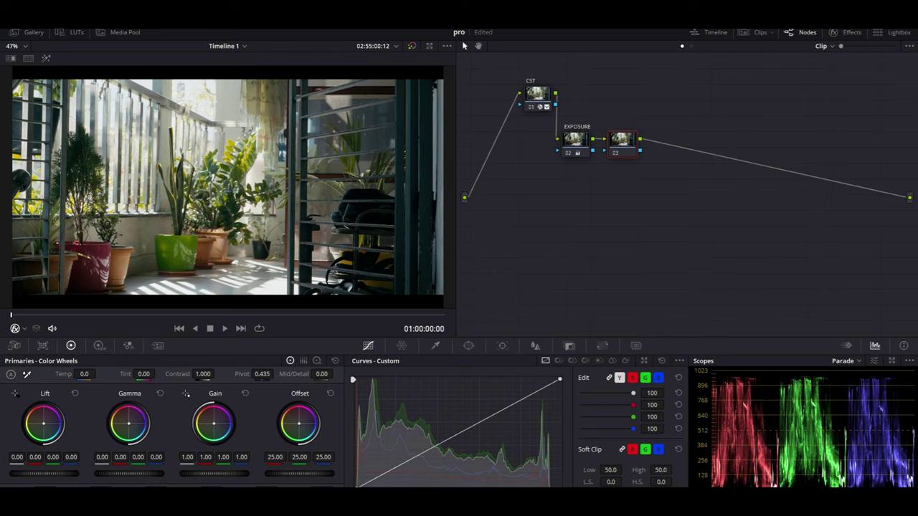
drag(621, 140, 615, 181)
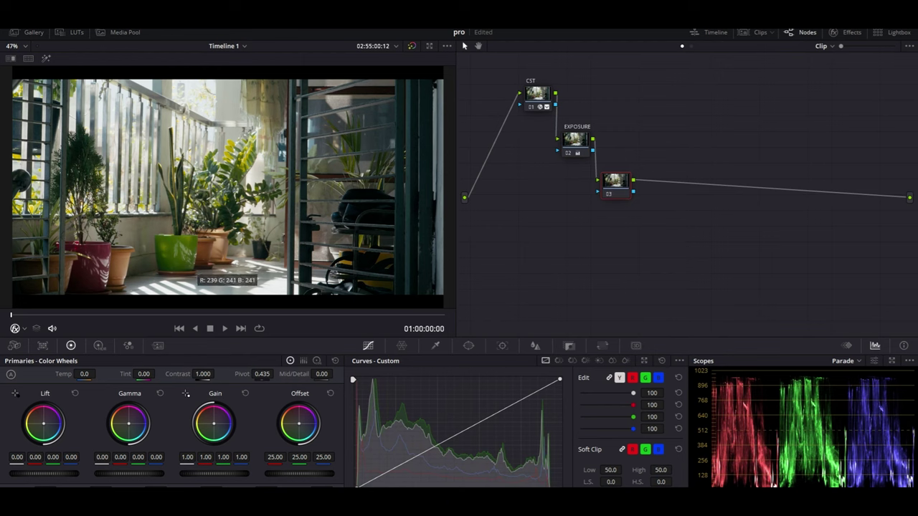
click(308, 285)
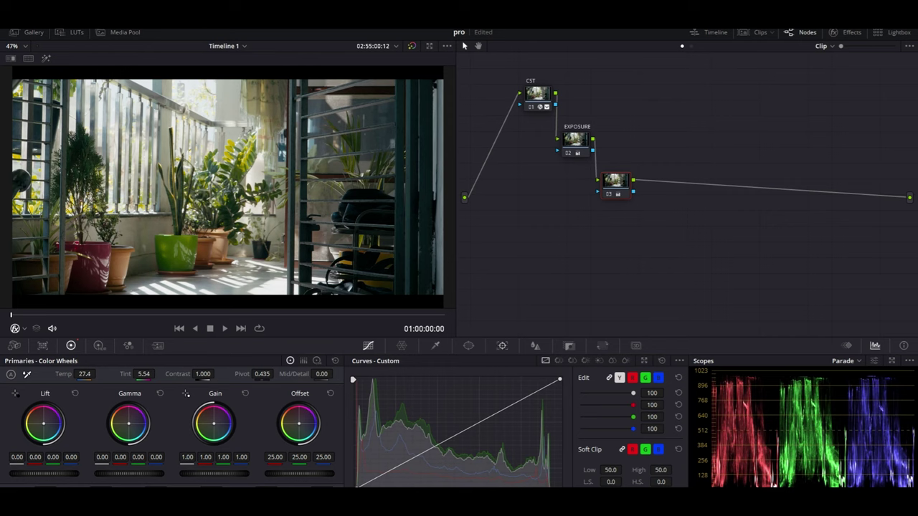
click(434, 346)
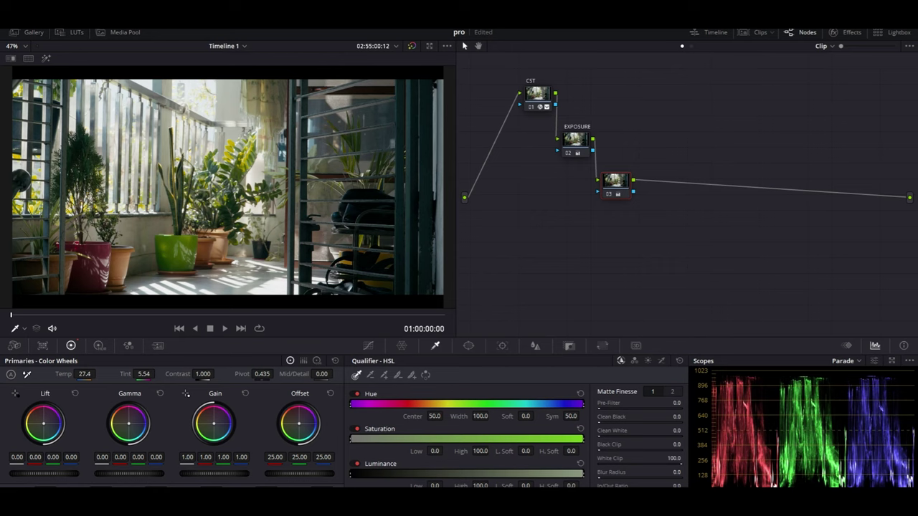
Qualify the bright, low-saturation highlights and refine the hue, saturation and luminance ranges.
click(236, 107)
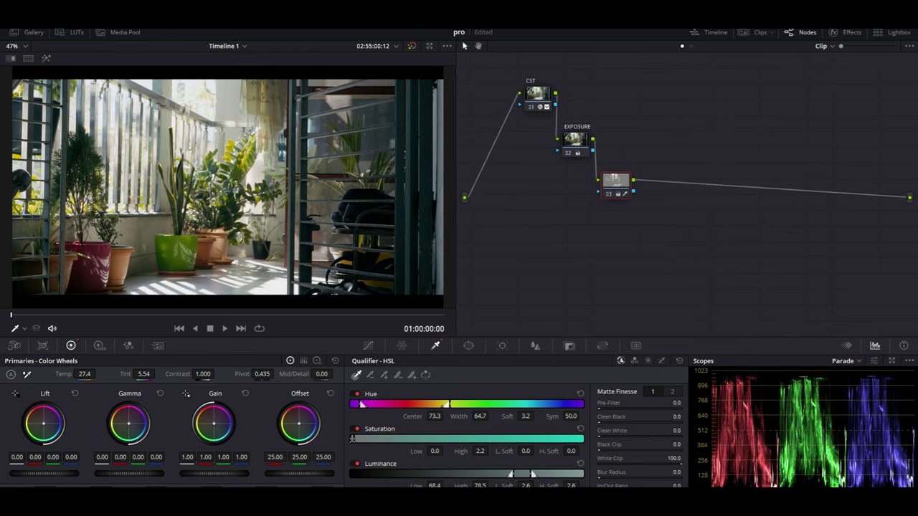
key(shift+h)
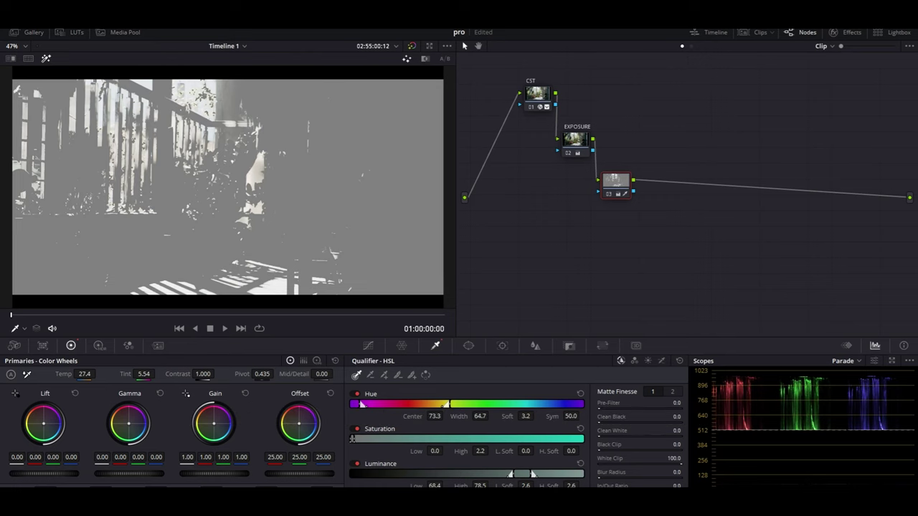
mouse_move(480, 416)
mouse_down()
mouse_move(525, 416)
mouse_move(480, 416)
mouse_up()
drag(479, 451, 479, 451)
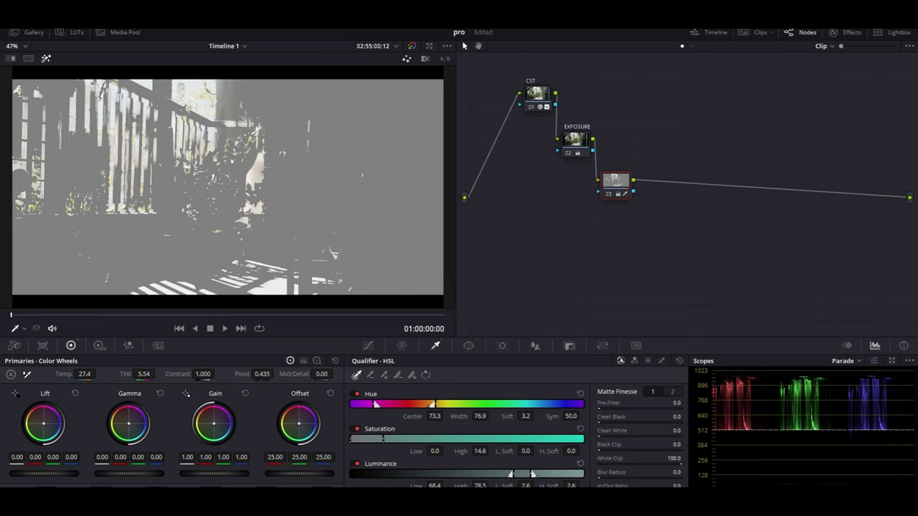
drag(434, 485, 431, 485)
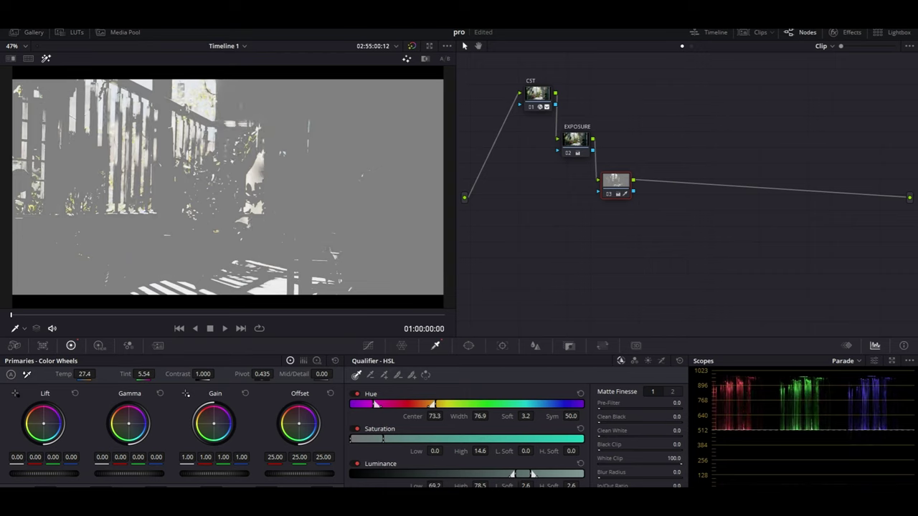
drag(479, 485, 484, 485)
key(shift+h)
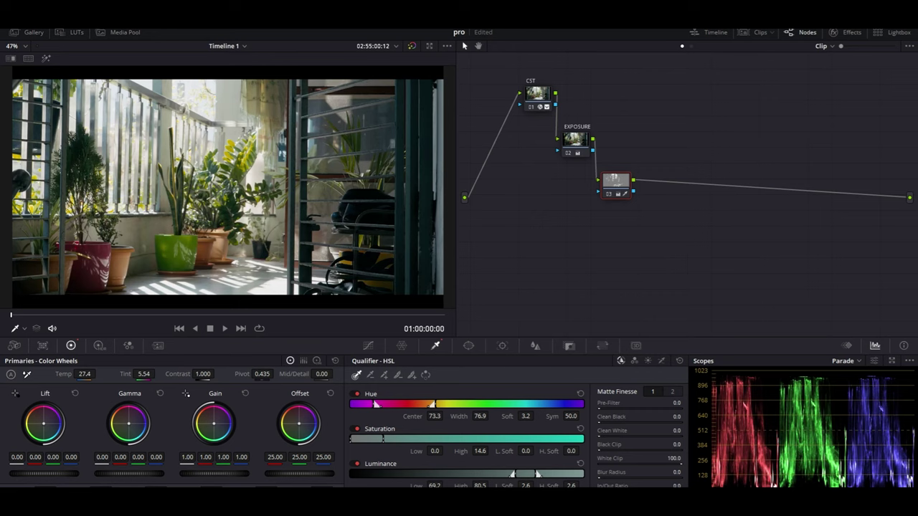
Cool the qualified highlights with Gain at 1.00, 0.96, 1.05, 1.07.
drag(213, 423, 216, 424)
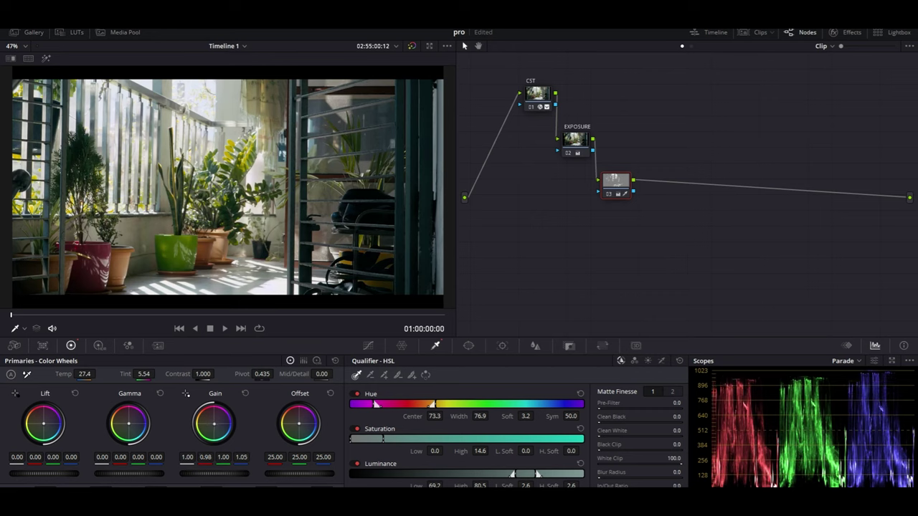
drag(213, 423, 214, 424)
drag(214, 423, 215, 424)
drag(214, 423, 214, 422)
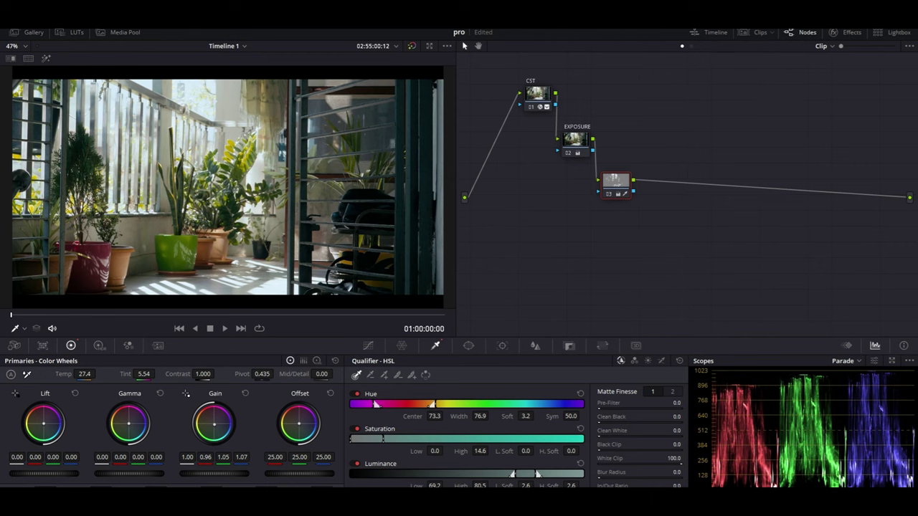
key(alt+s)
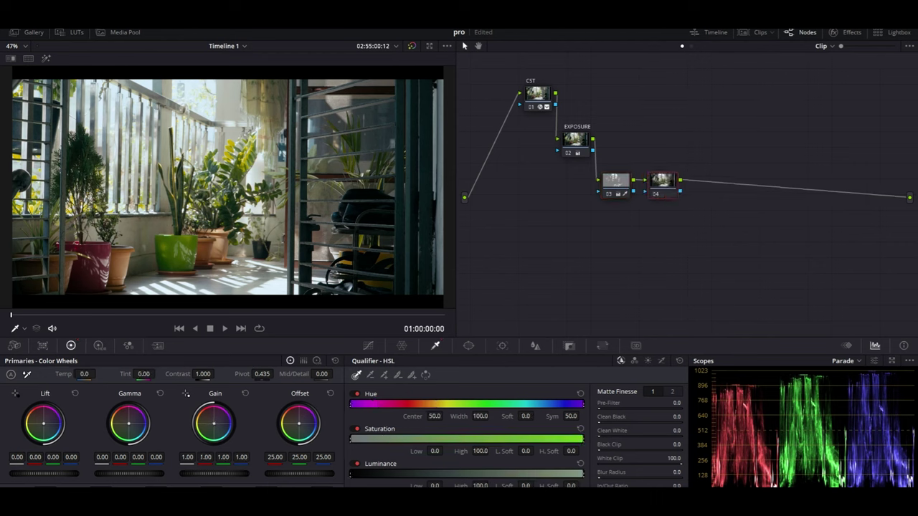
Move node 04 lower in the graph and label node 03 HIGHLIGHTS.
drag(662, 183, 659, 222)
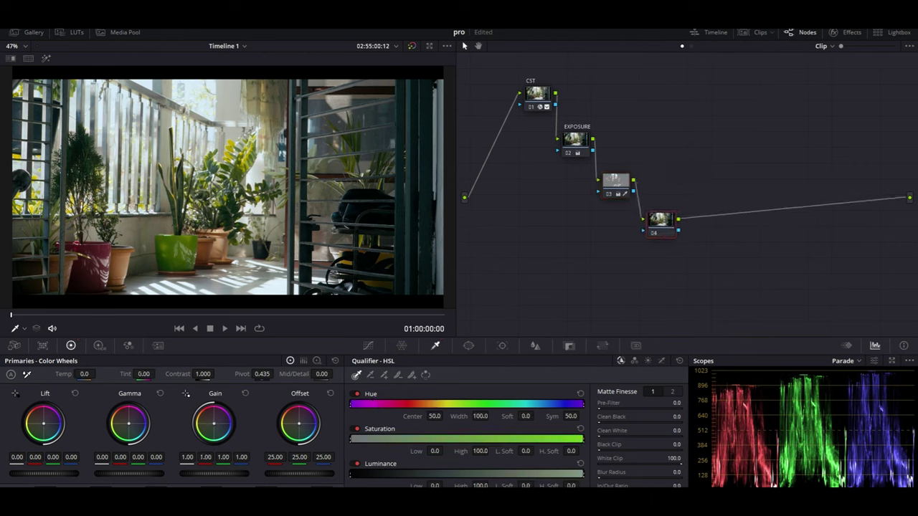
click(615, 180)
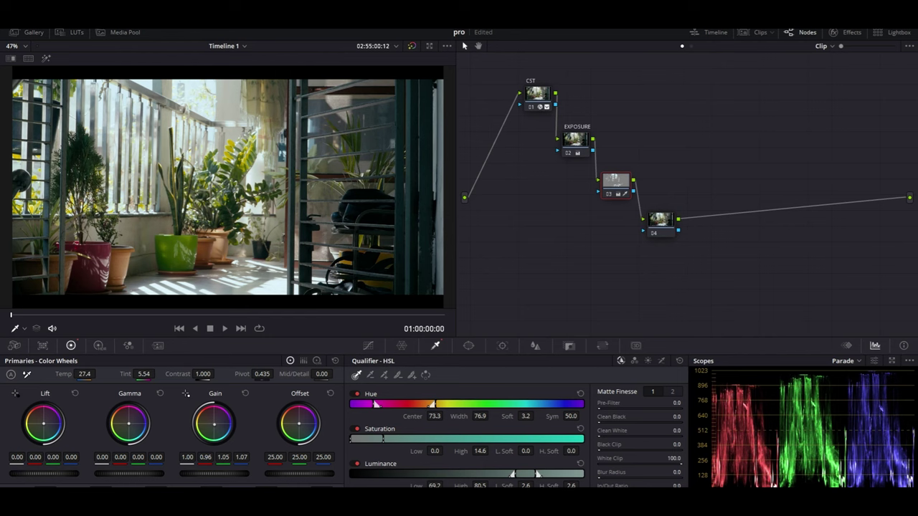
right_click(614, 180)
key(Escape)
text(H)
text(IG)
text(HL)
text(IGHT)
text(S)
key(Return)
click(659, 220)
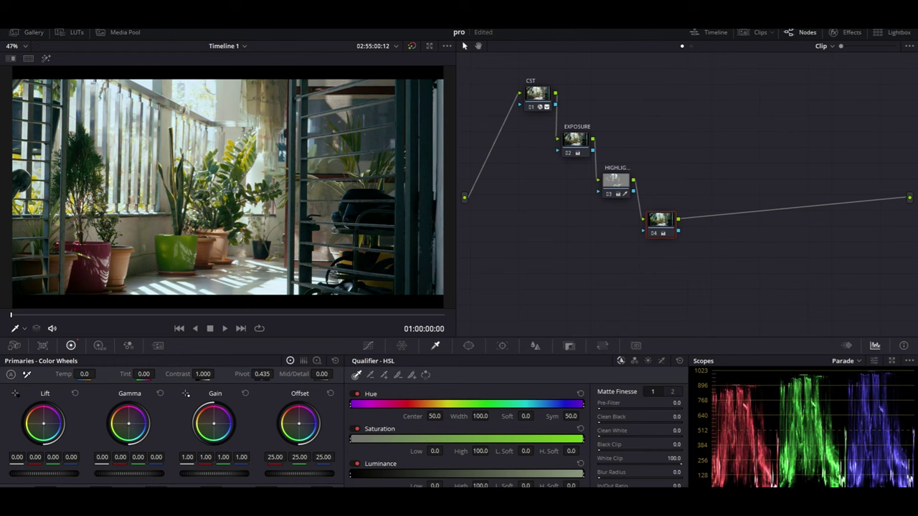
right_click(663, 226)
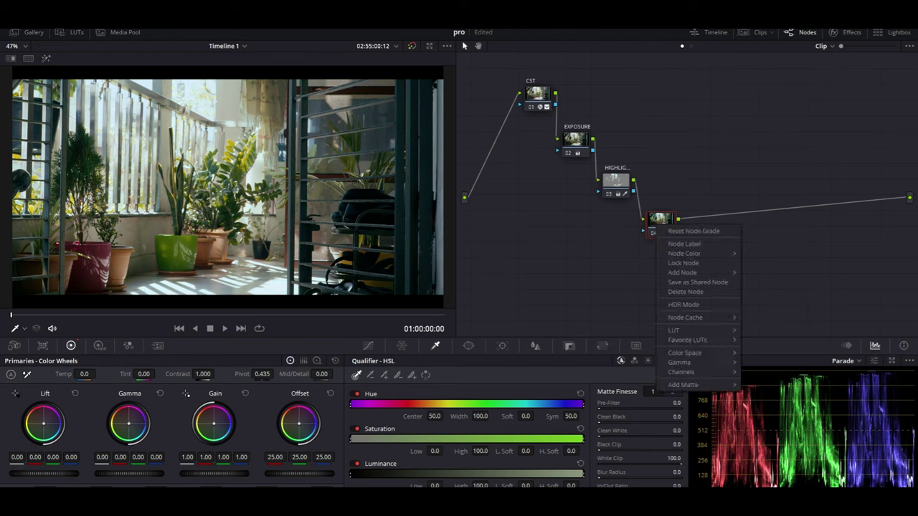
Label node 04 SATURATION and add node 05 below it.
click(684, 243)
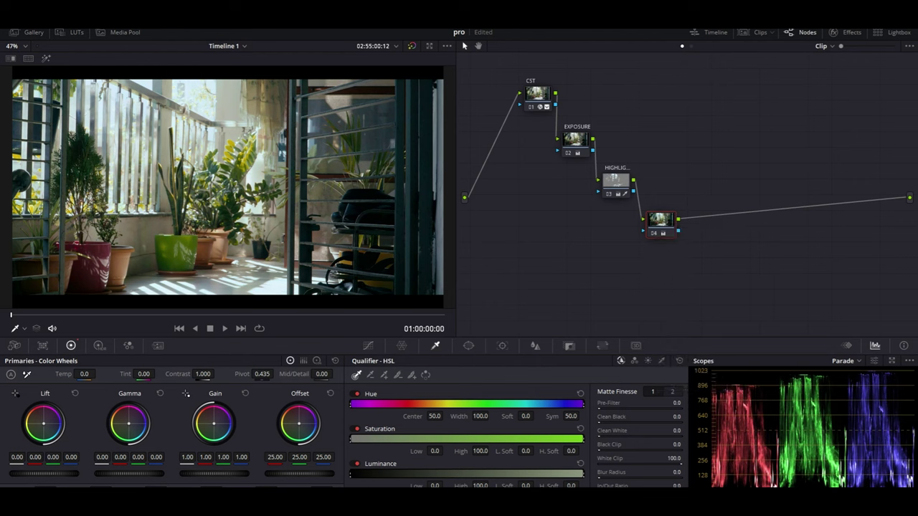
text(SATURATION)
key(Return)
key(alt+s)
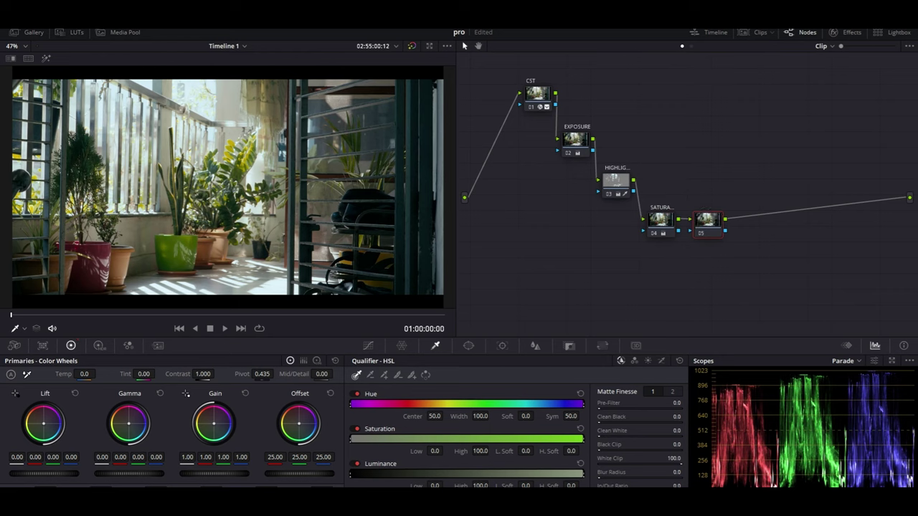
drag(708, 219, 707, 260)
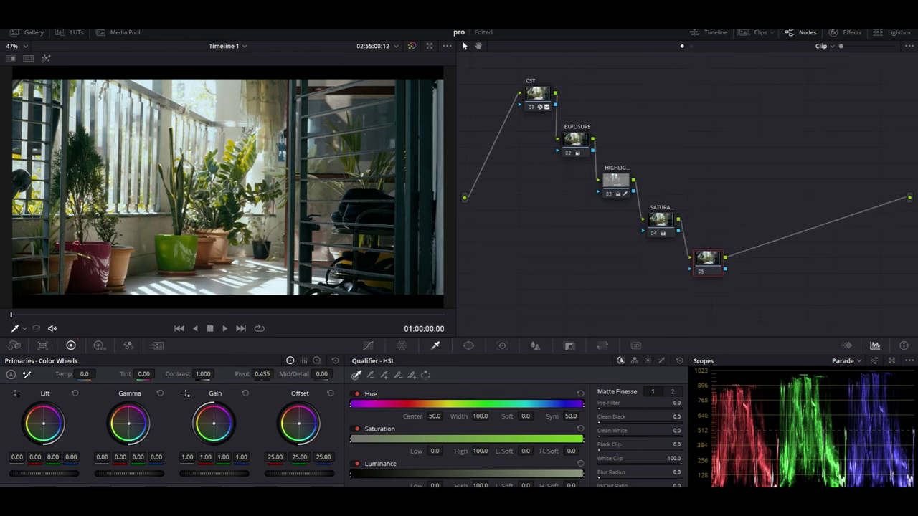
right_click(709, 262)
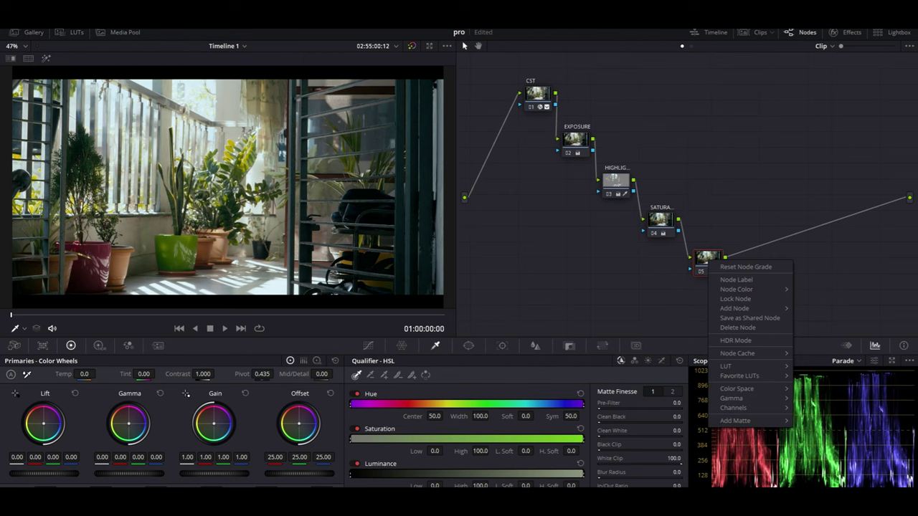
Label node 05 HUE.
key(Escape)
right_click(711, 265)
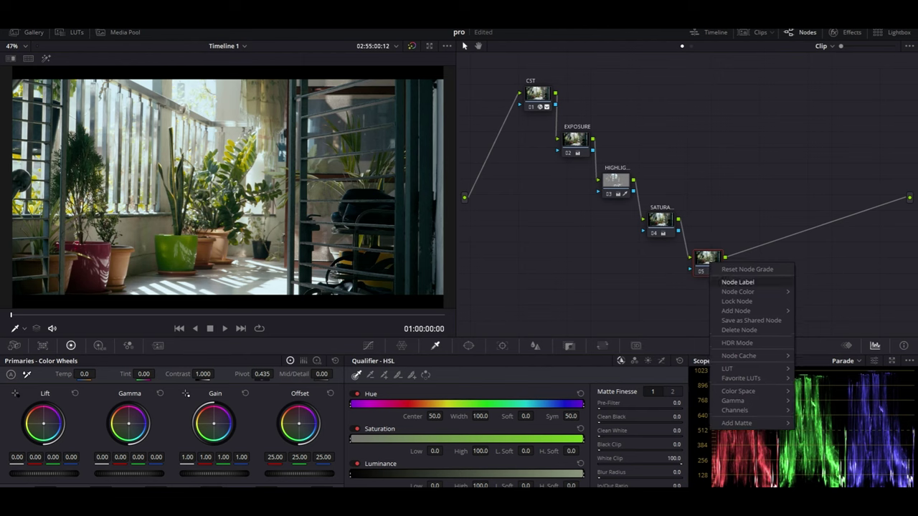
click(737, 282)
text(HU)
text(E)
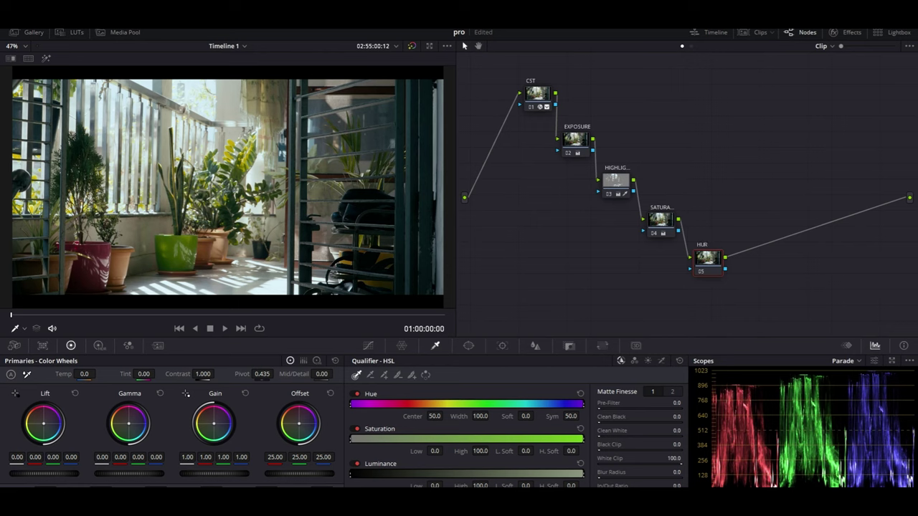
key(Return)
Raise a slight bump on the yellow-green hues in the Hue vs Hue curve, comparing before and after.
click(367, 345)
click(558, 361)
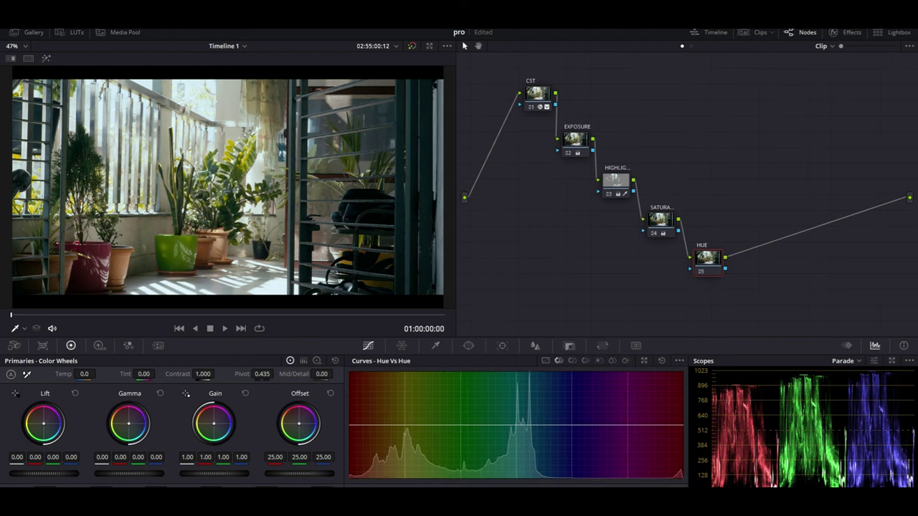
click(417, 425)
drag(417, 426, 418, 424)
key(ctrl+d)
key(ctrl+d)
key(ctrl+d)
key(ctrl+d)
drag(574, 140, 587, 117)
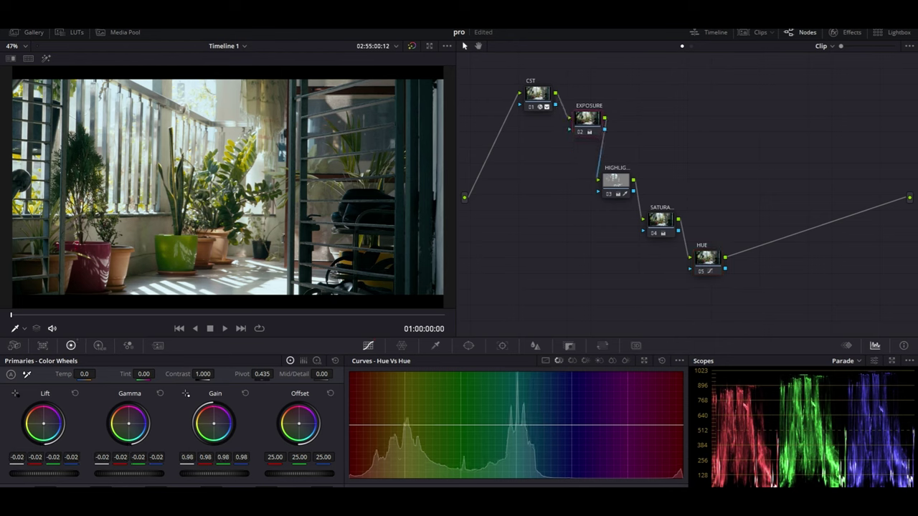
Line up the highlights, saturation and HUE nodes diagonally, then raise the CST node's gain from 0.85 to 0.89.
drag(615, 181, 641, 144)
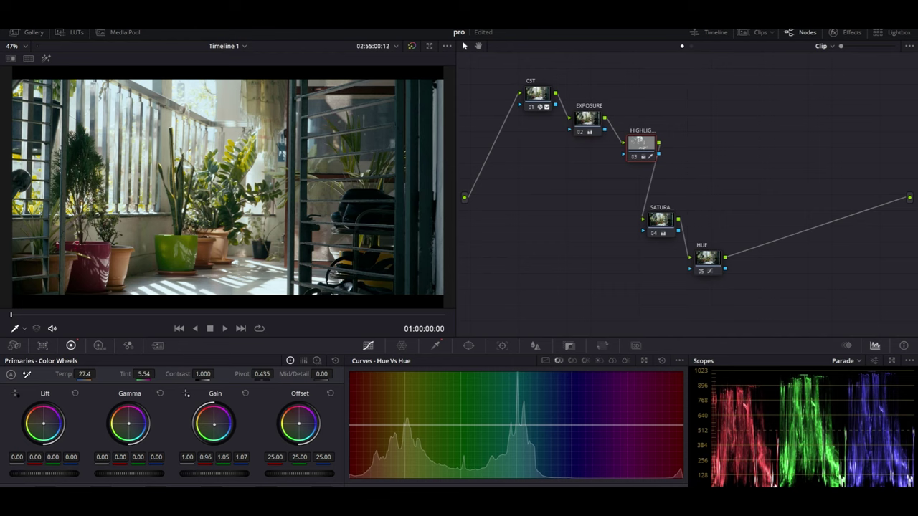
drag(660, 218, 693, 180)
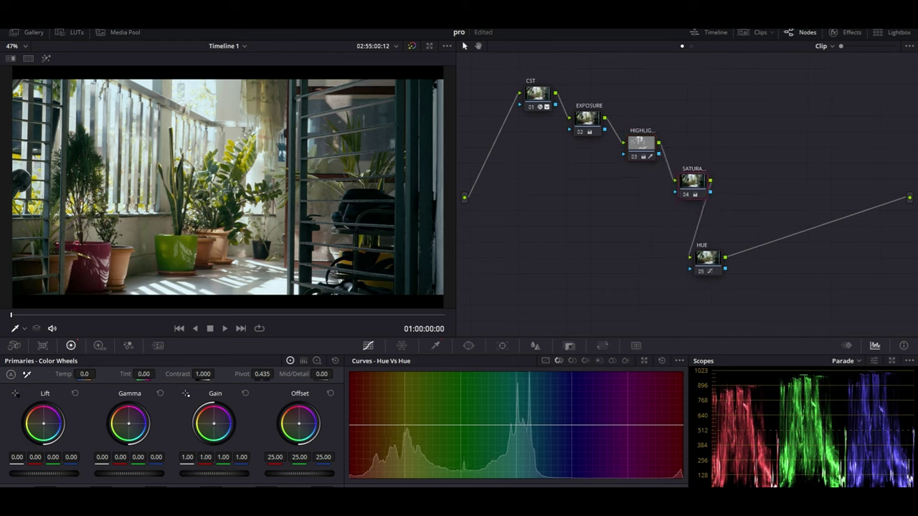
drag(707, 258, 745, 208)
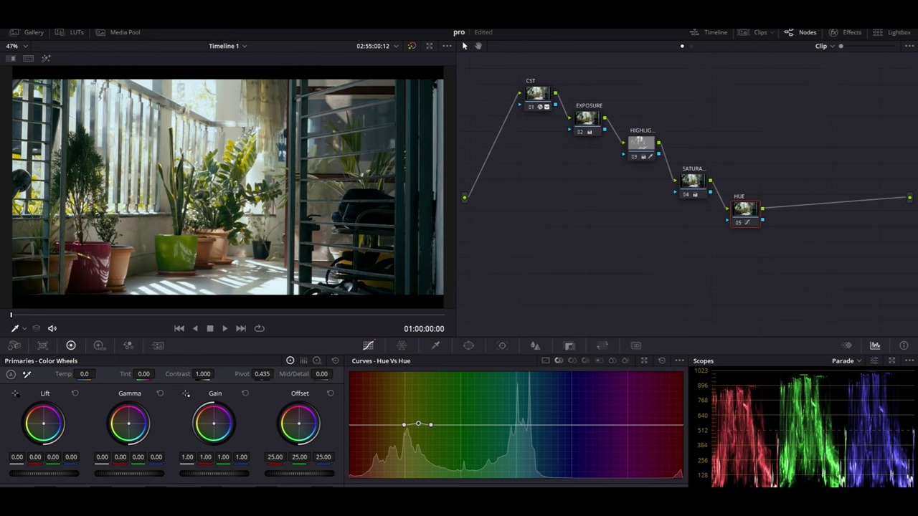
click(536, 93)
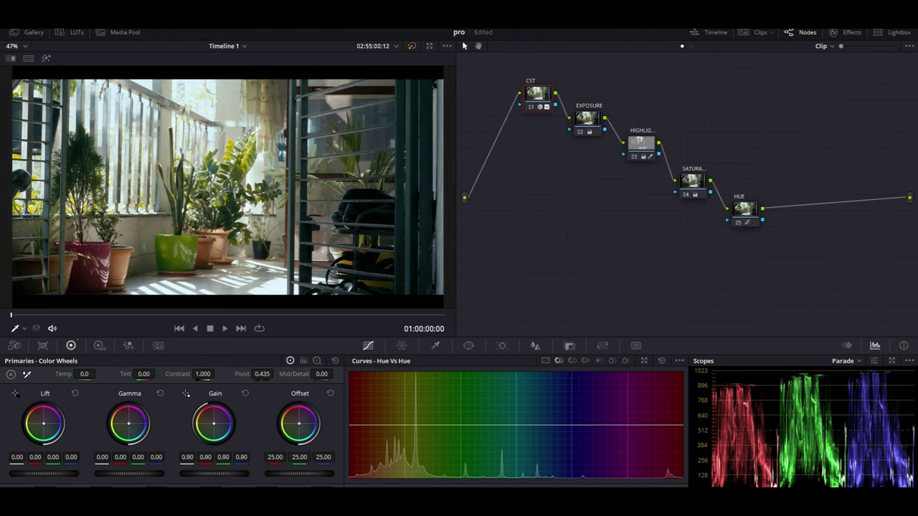
drag(208, 473, 210, 473)
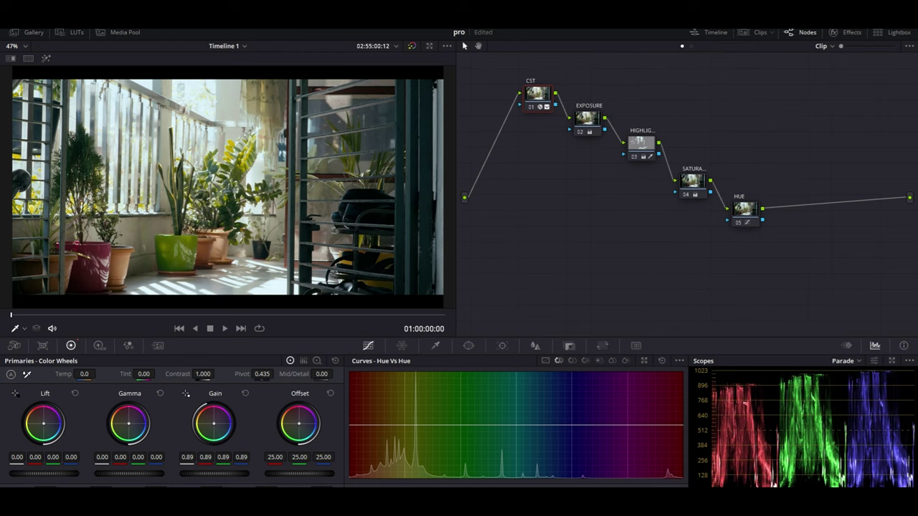